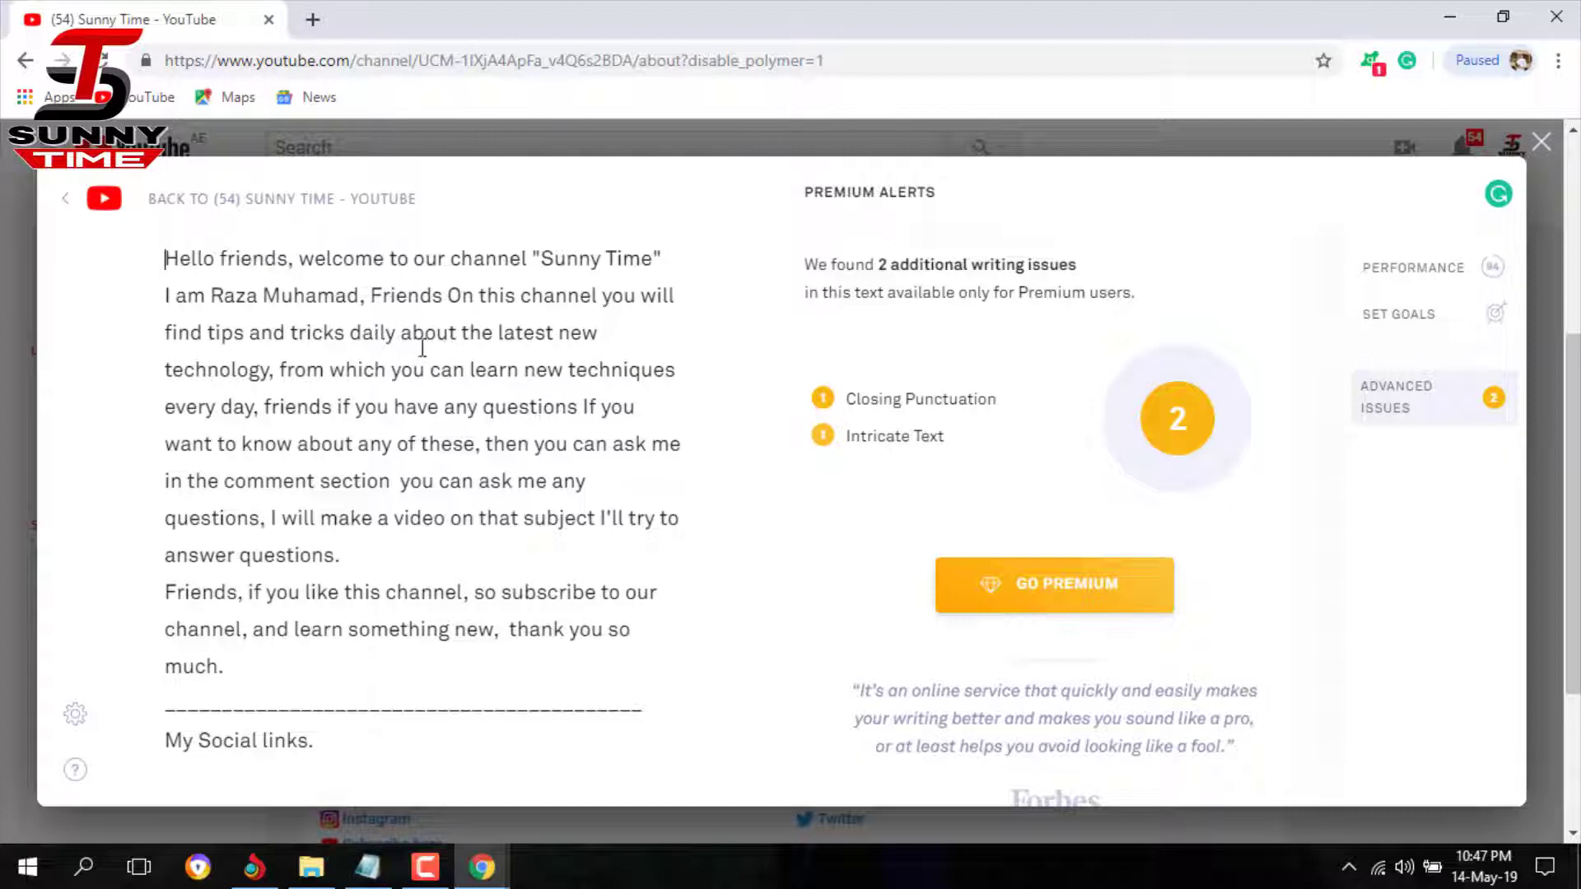
- Review the channel description down to the social links, close the enlarged text editor and save the description
scroll(451, 491, "down", 2)
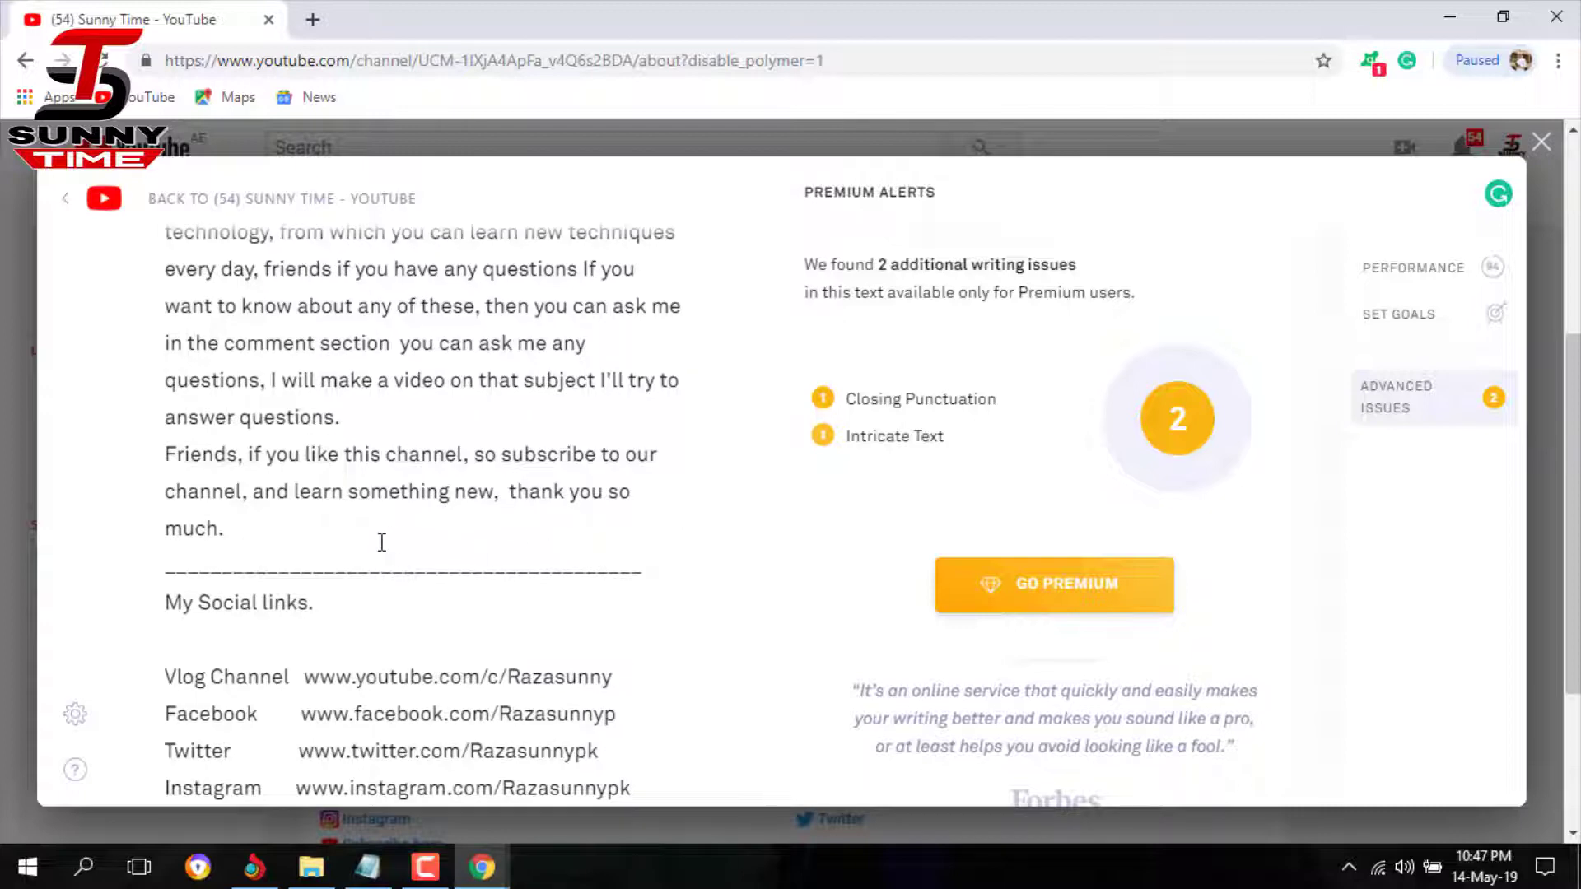
left_click(240, 539)
left_click(236, 535)
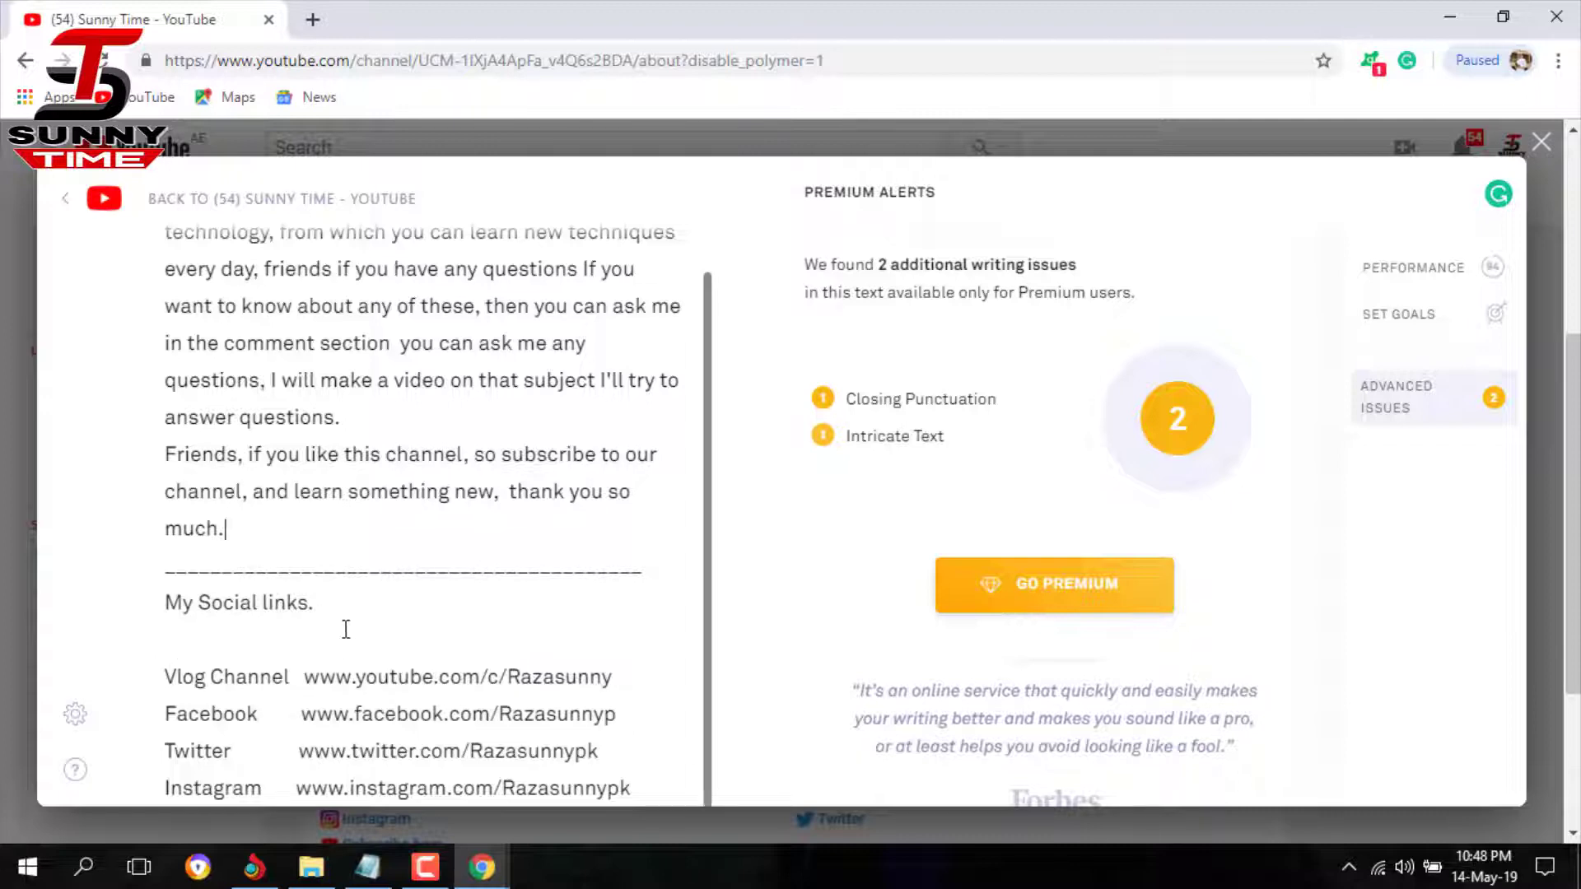
key("Escape")
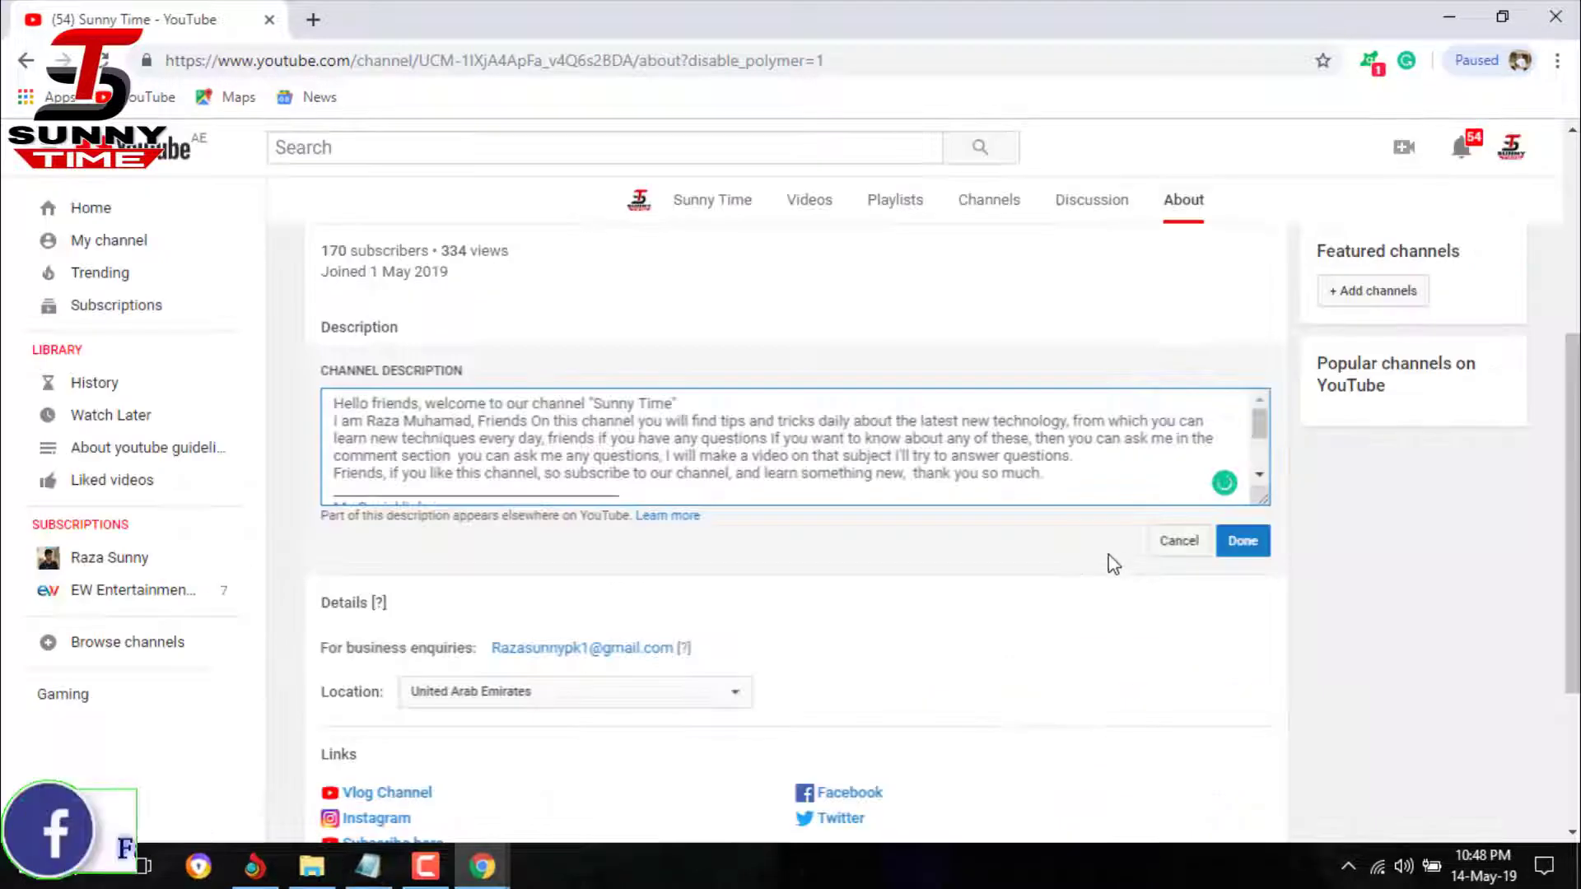
left_click(1235, 543)
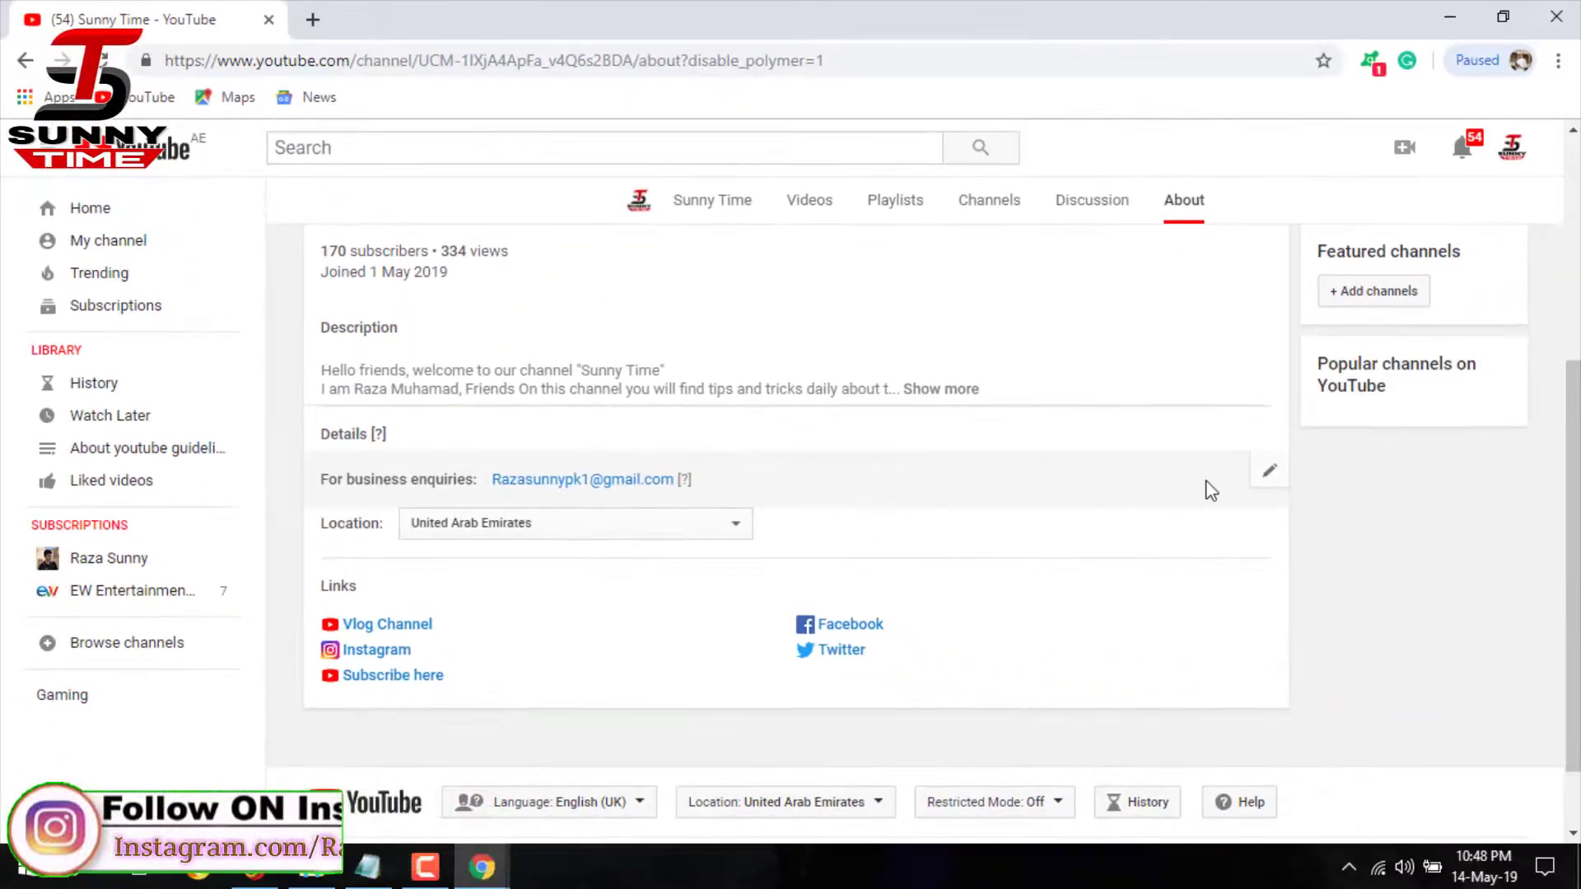
- Open the email for business enquiries for editing and save the existing address
left_click(1269, 471)
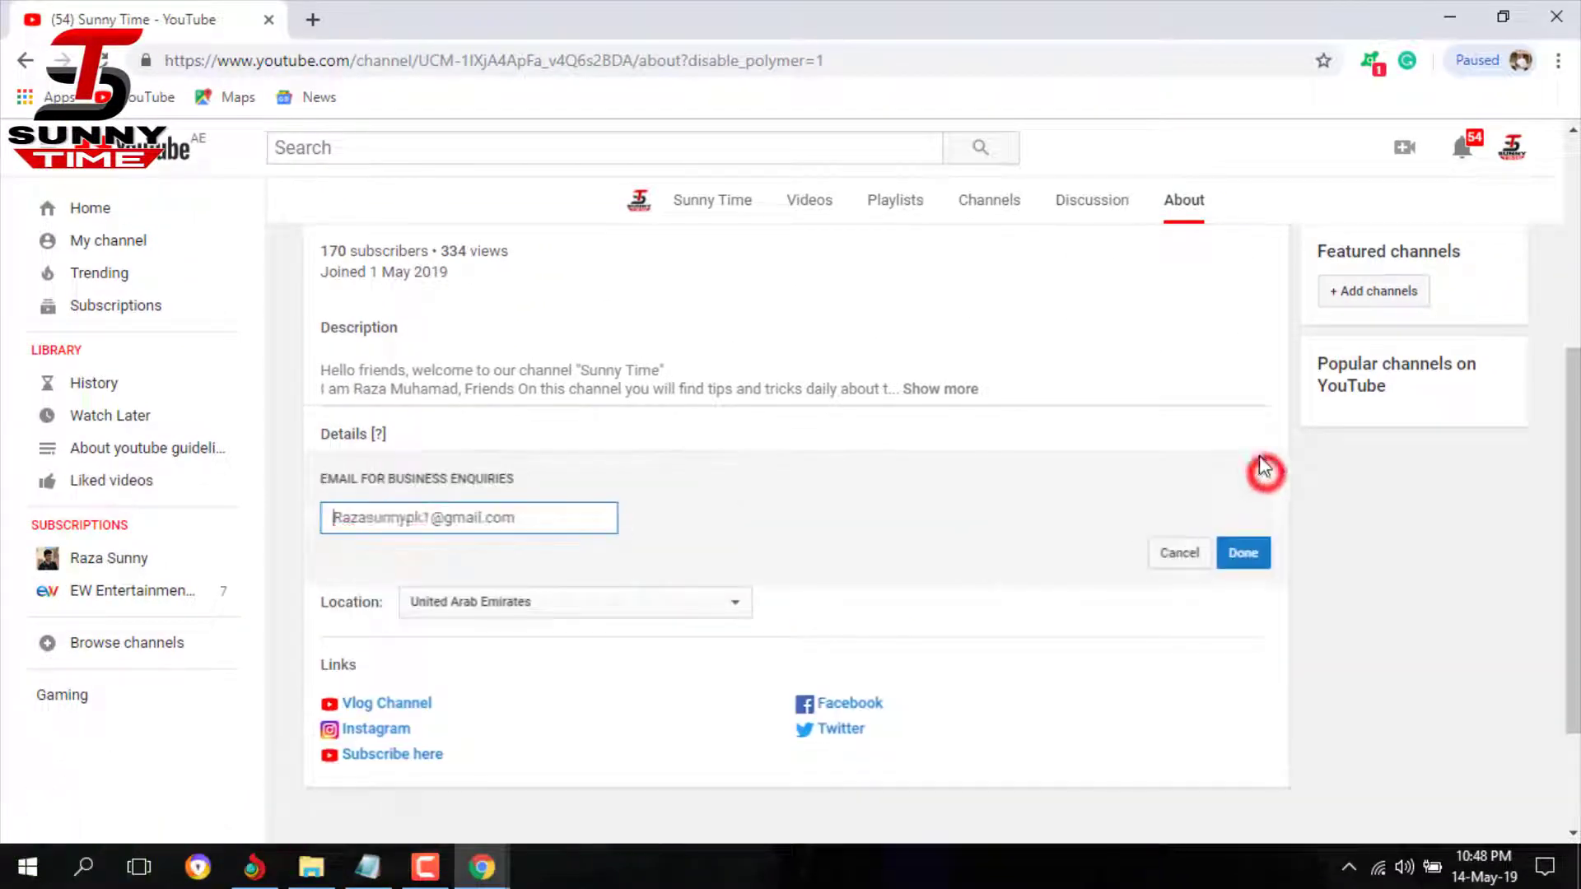
left_click(568, 522)
left_click(1243, 552)
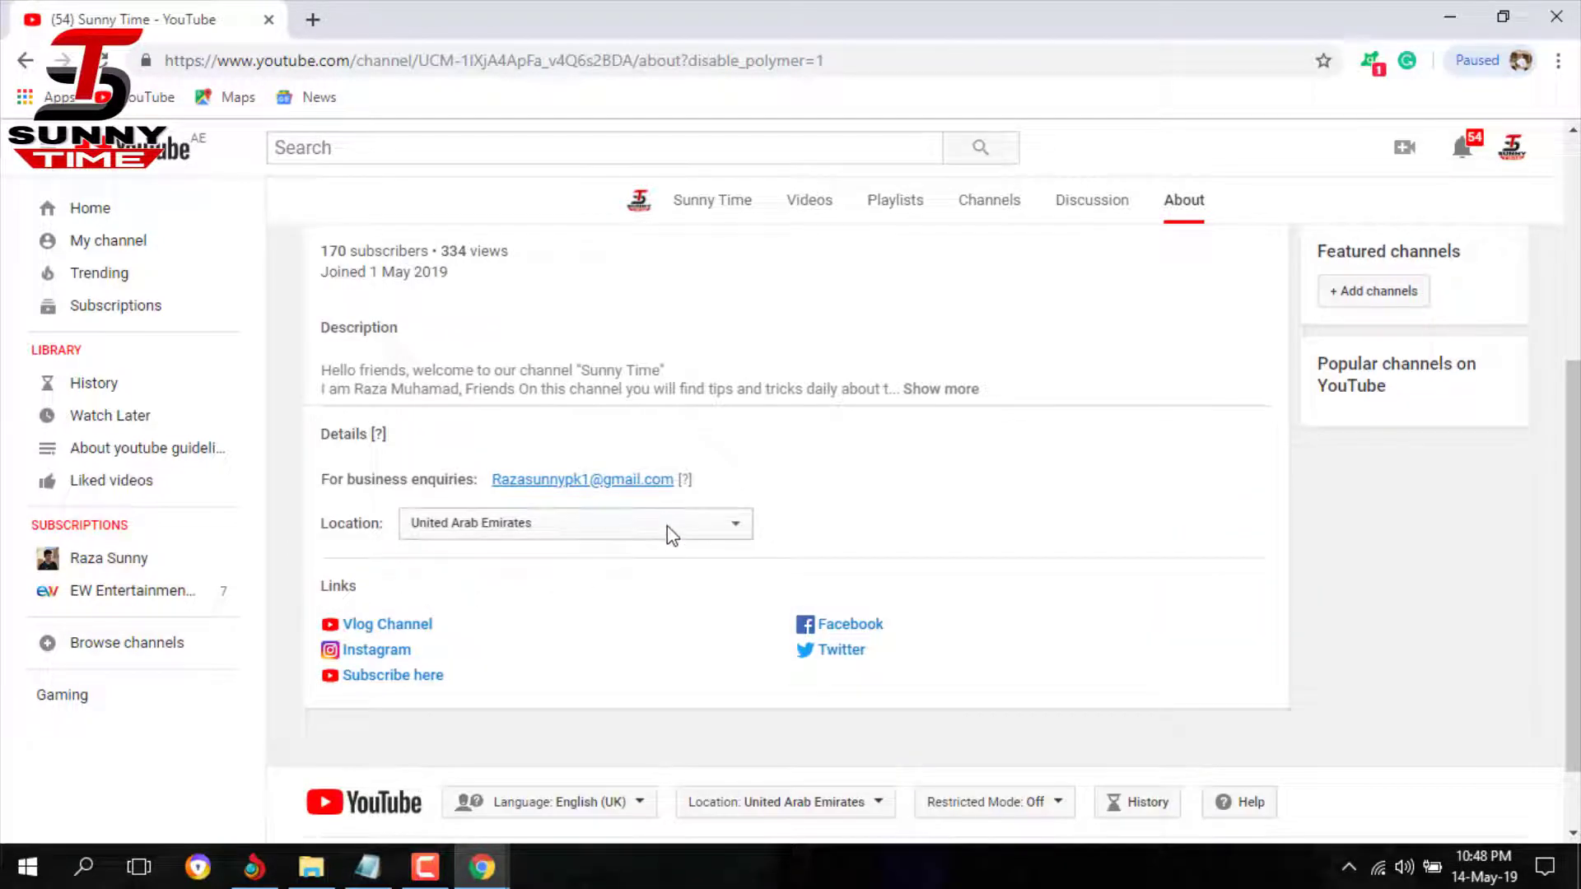
- Set the channel's location to United Arab Emirates
left_click(664, 524)
left_click(741, 534)
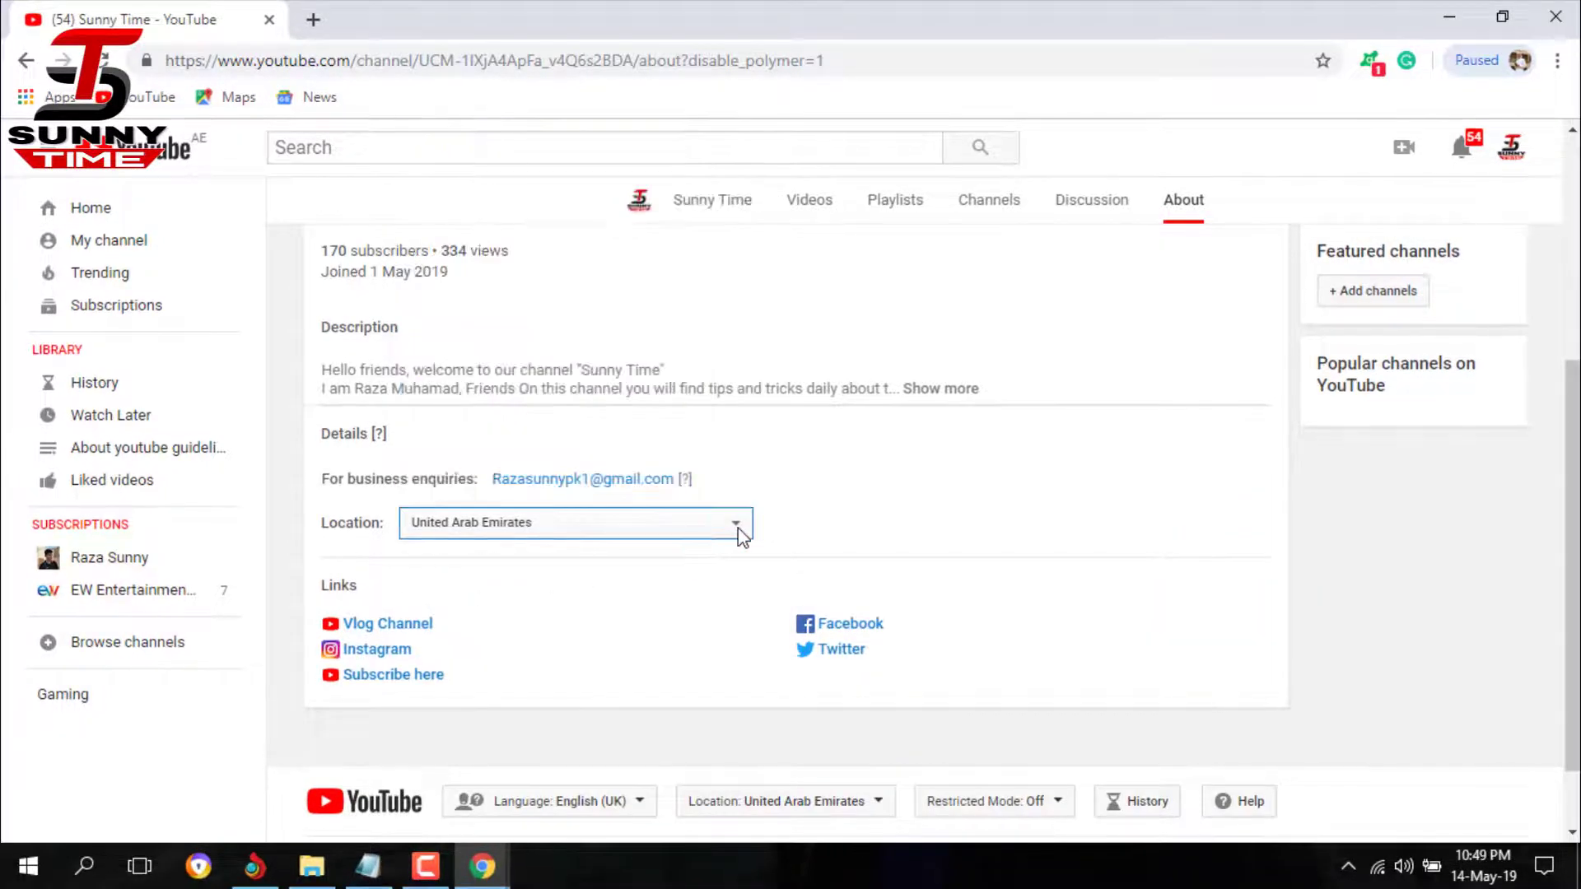
left_click(568, 534)
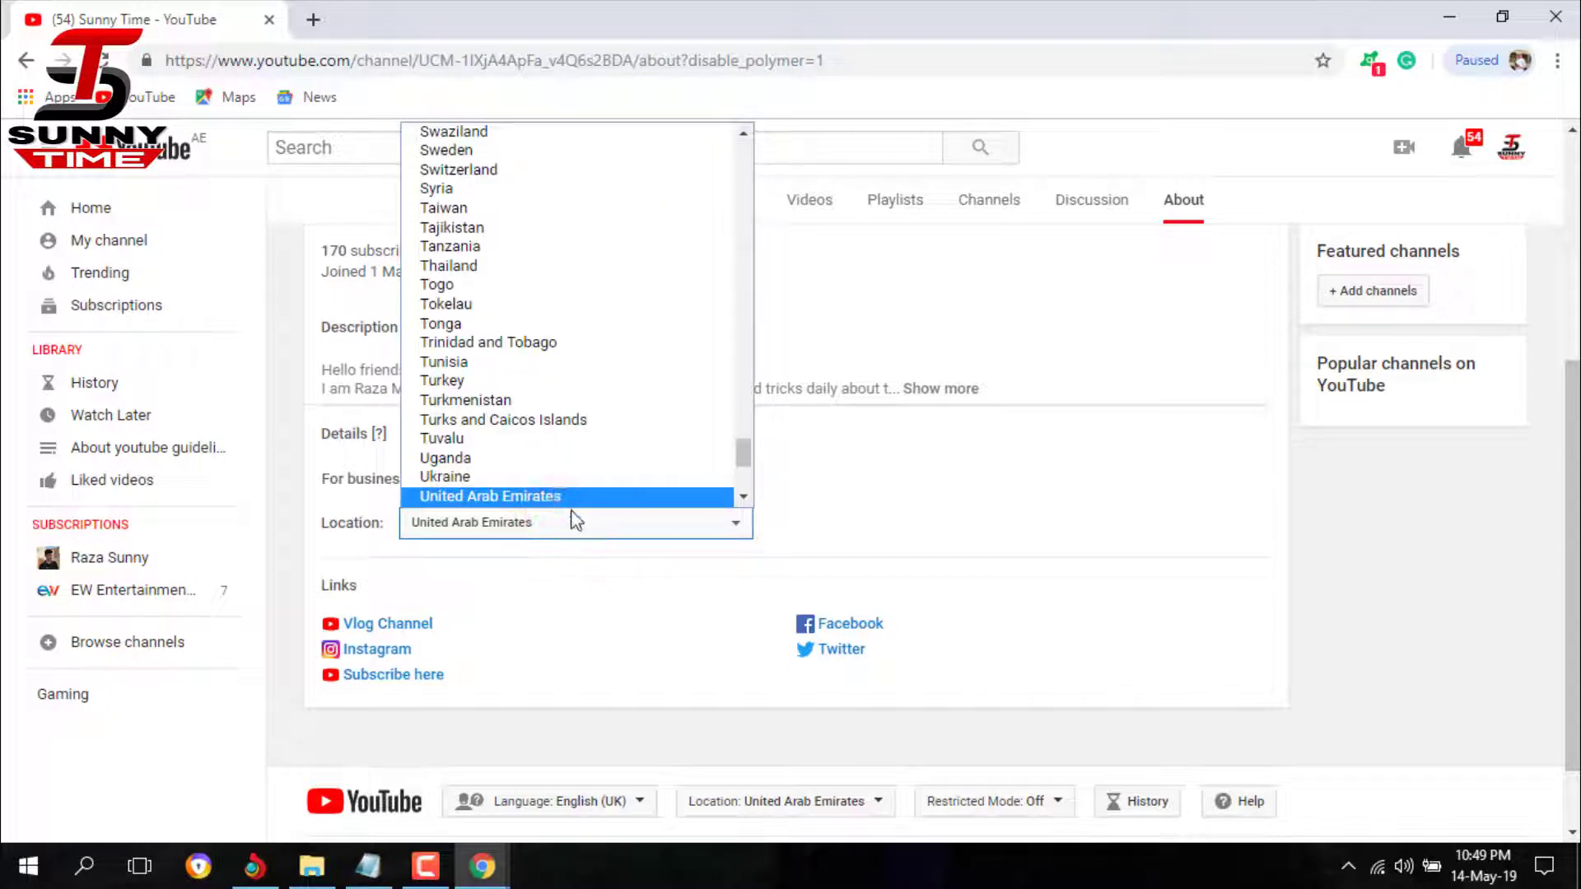
scroll(575, 504, "down", 1)
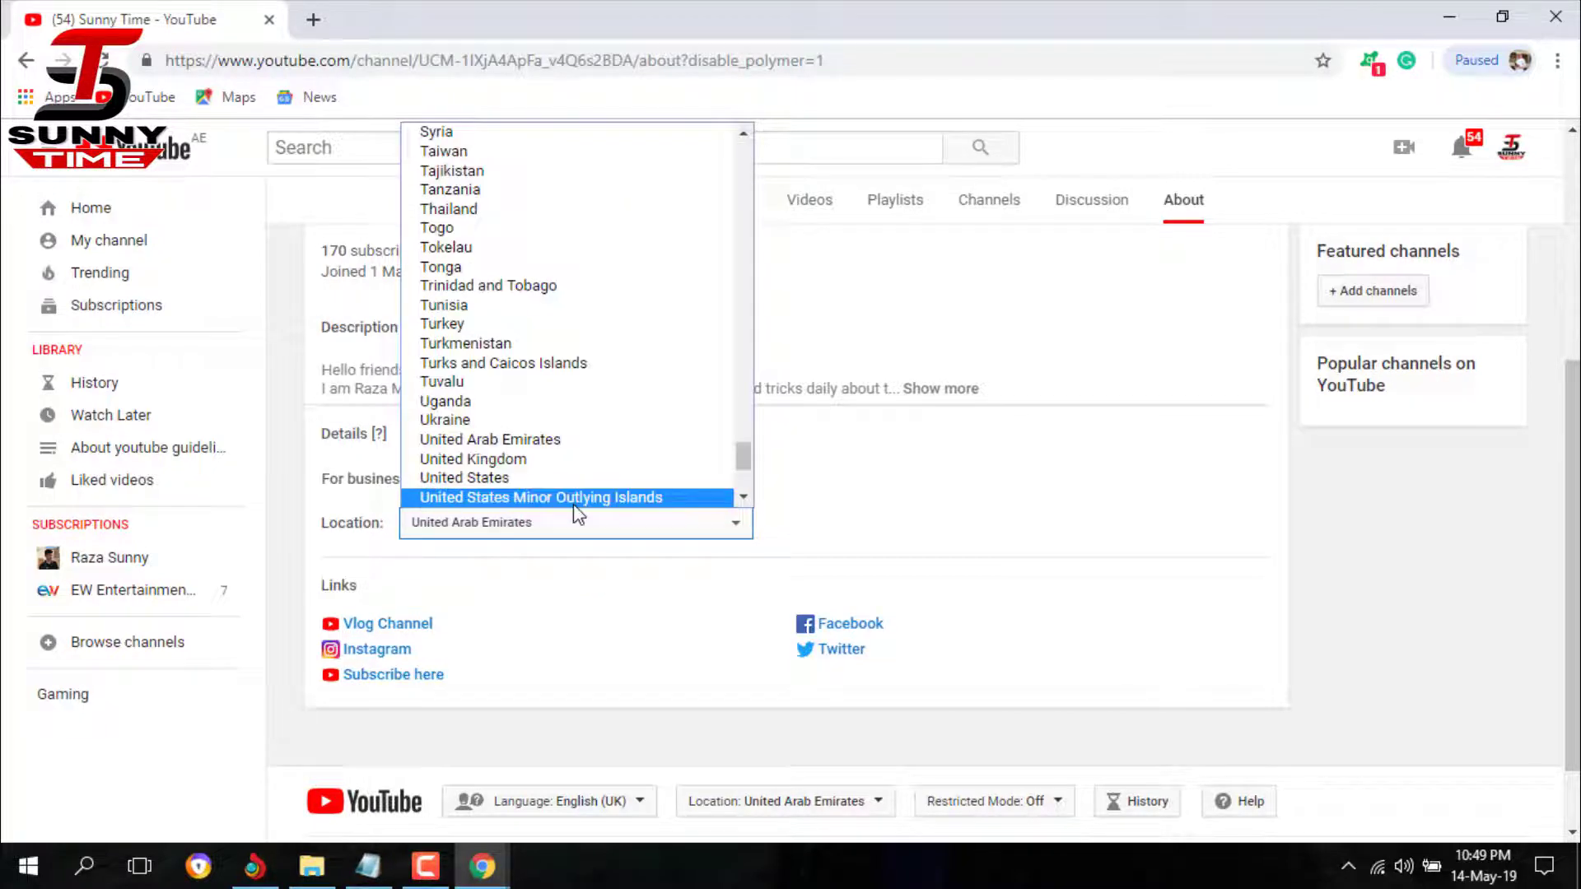
left_click(572, 443)
- Open the channel's customised links for editing and check the title of the Vlog Channel link
scroll(604, 603, "down", 1)
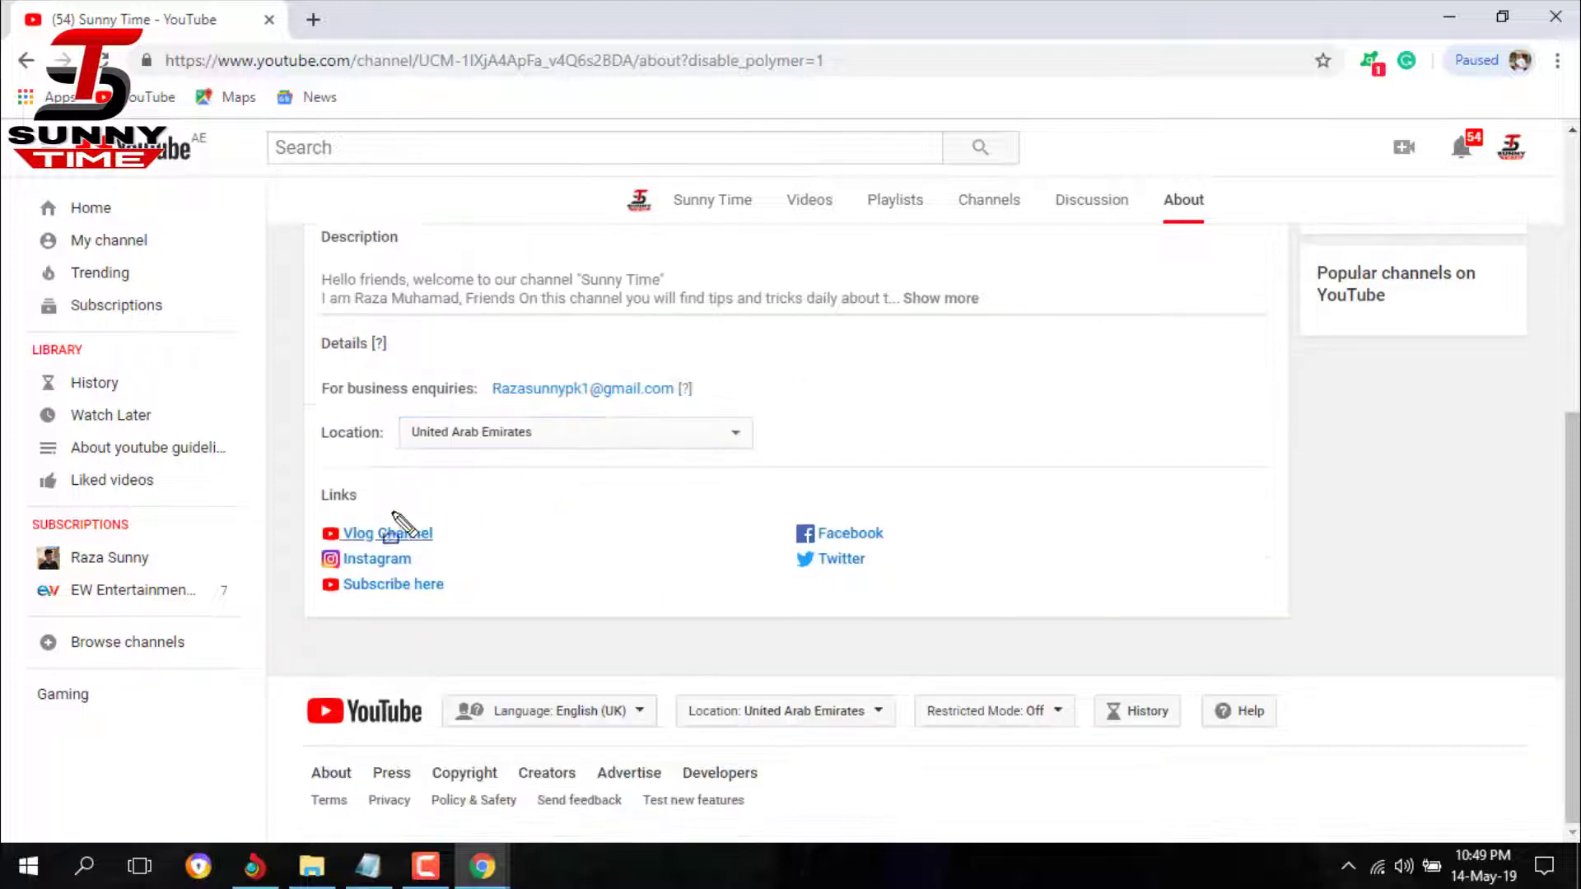
mouse_move(316, 475)
left_mouse_down()
mouse_move(506, 619)
mouse_move(882, 598)
mouse_move(922, 618)
left_mouse_up()
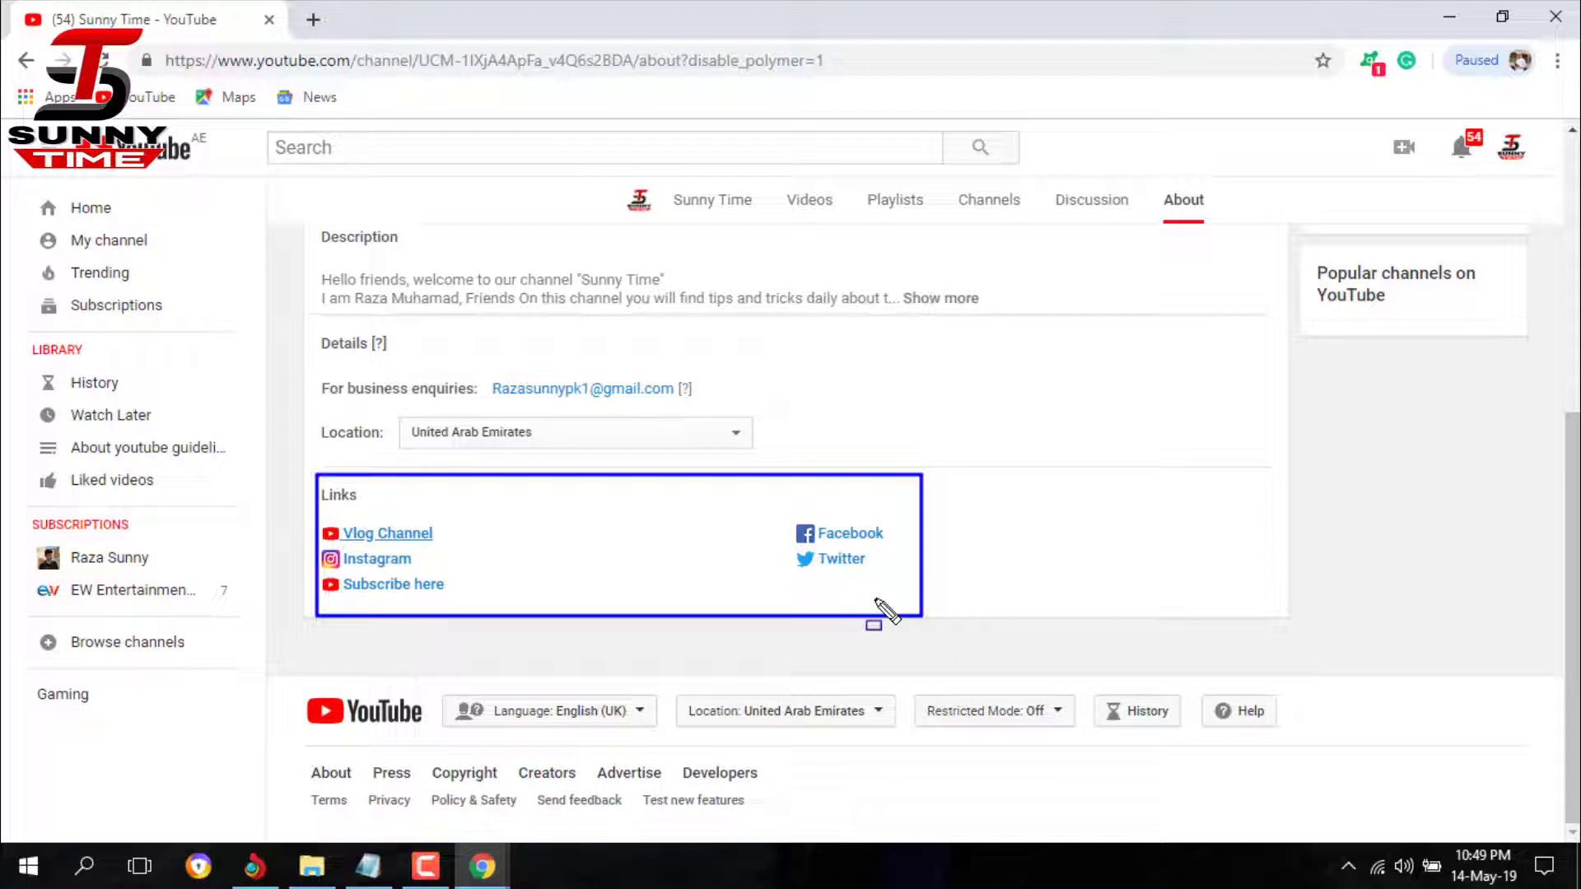
key("Escape")
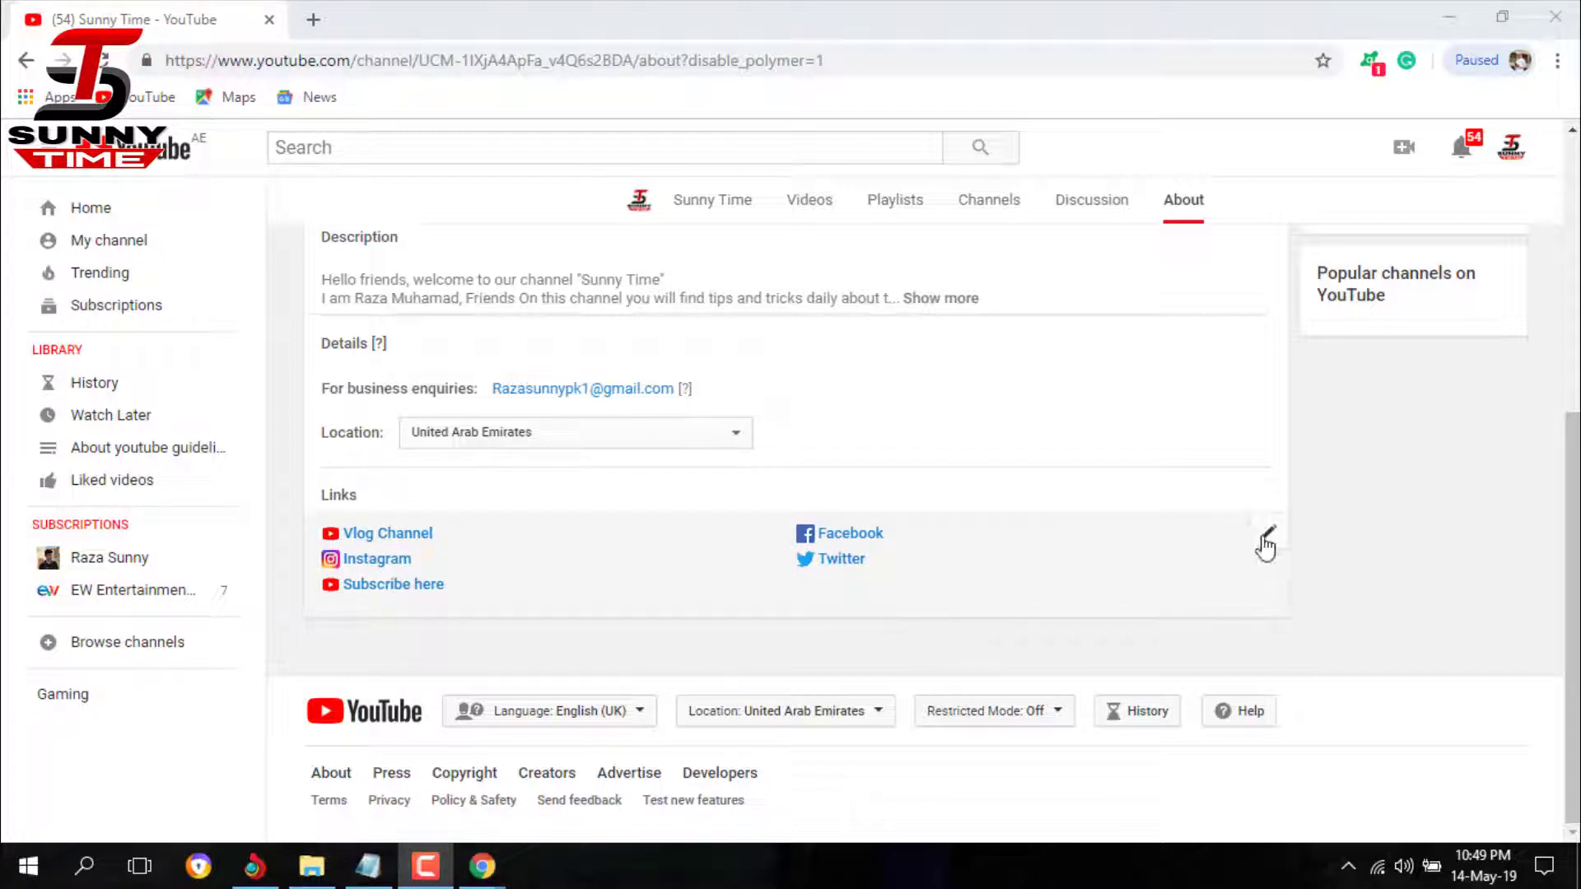
left_click(1269, 532)
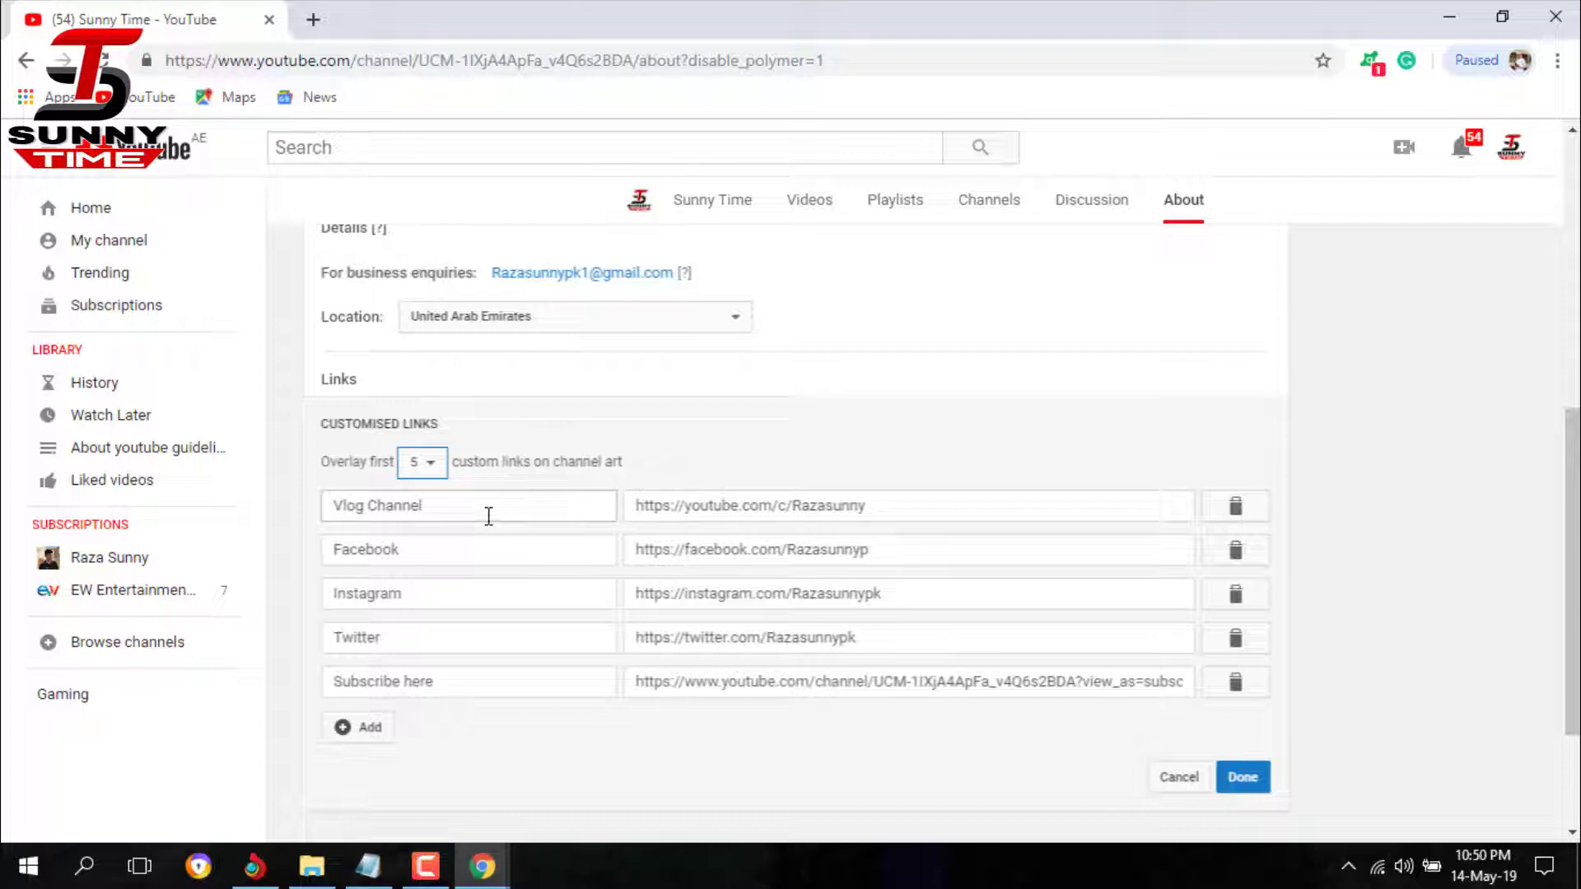
triple_click(480, 508)
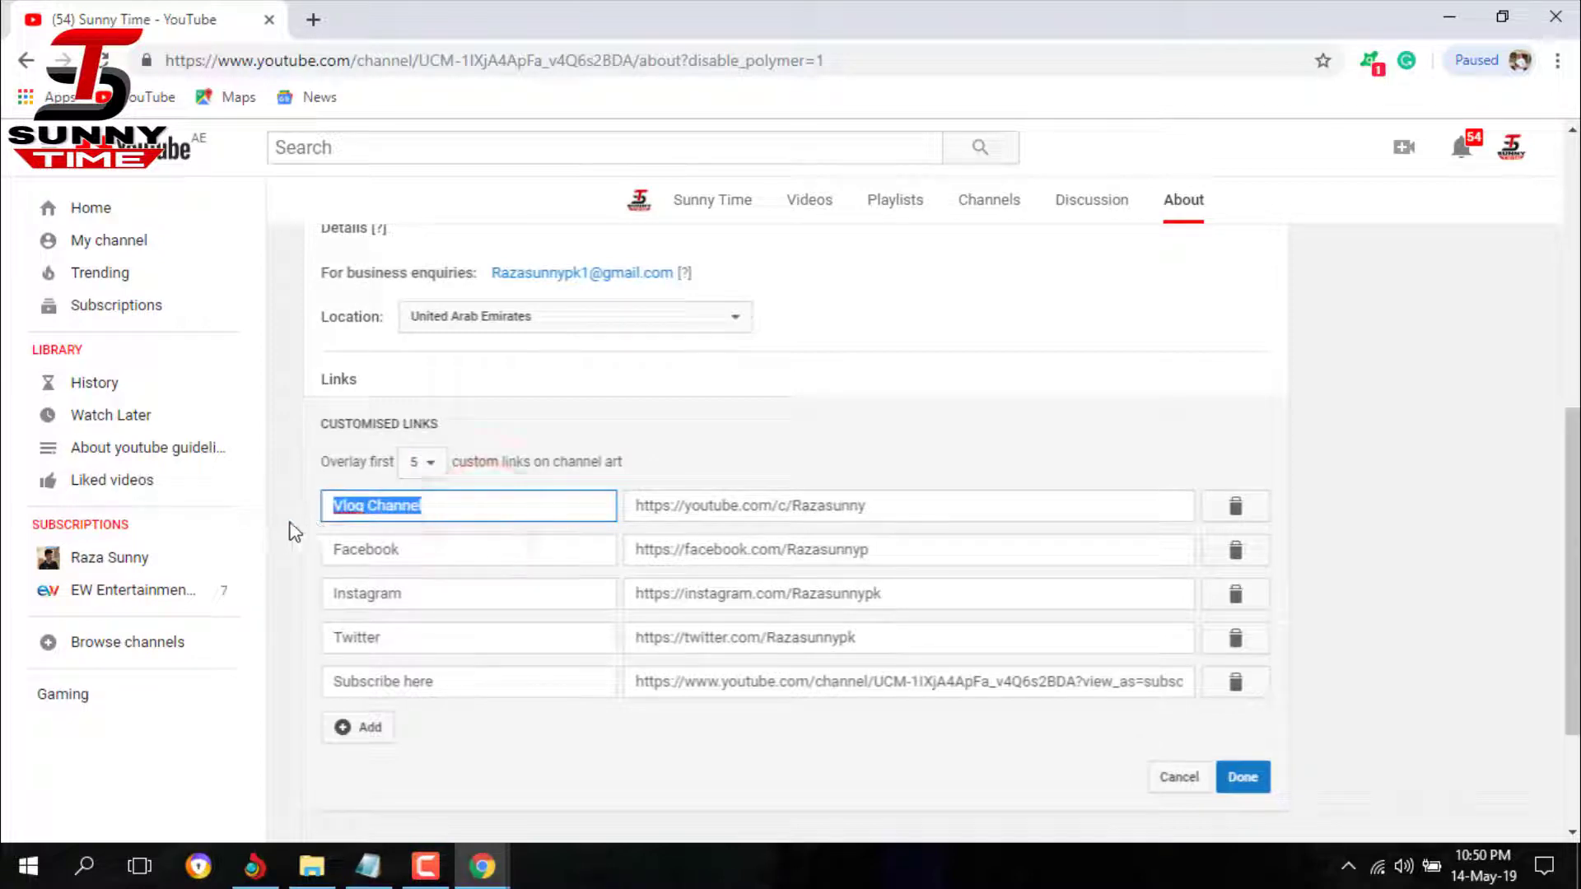
left_click(445, 503)
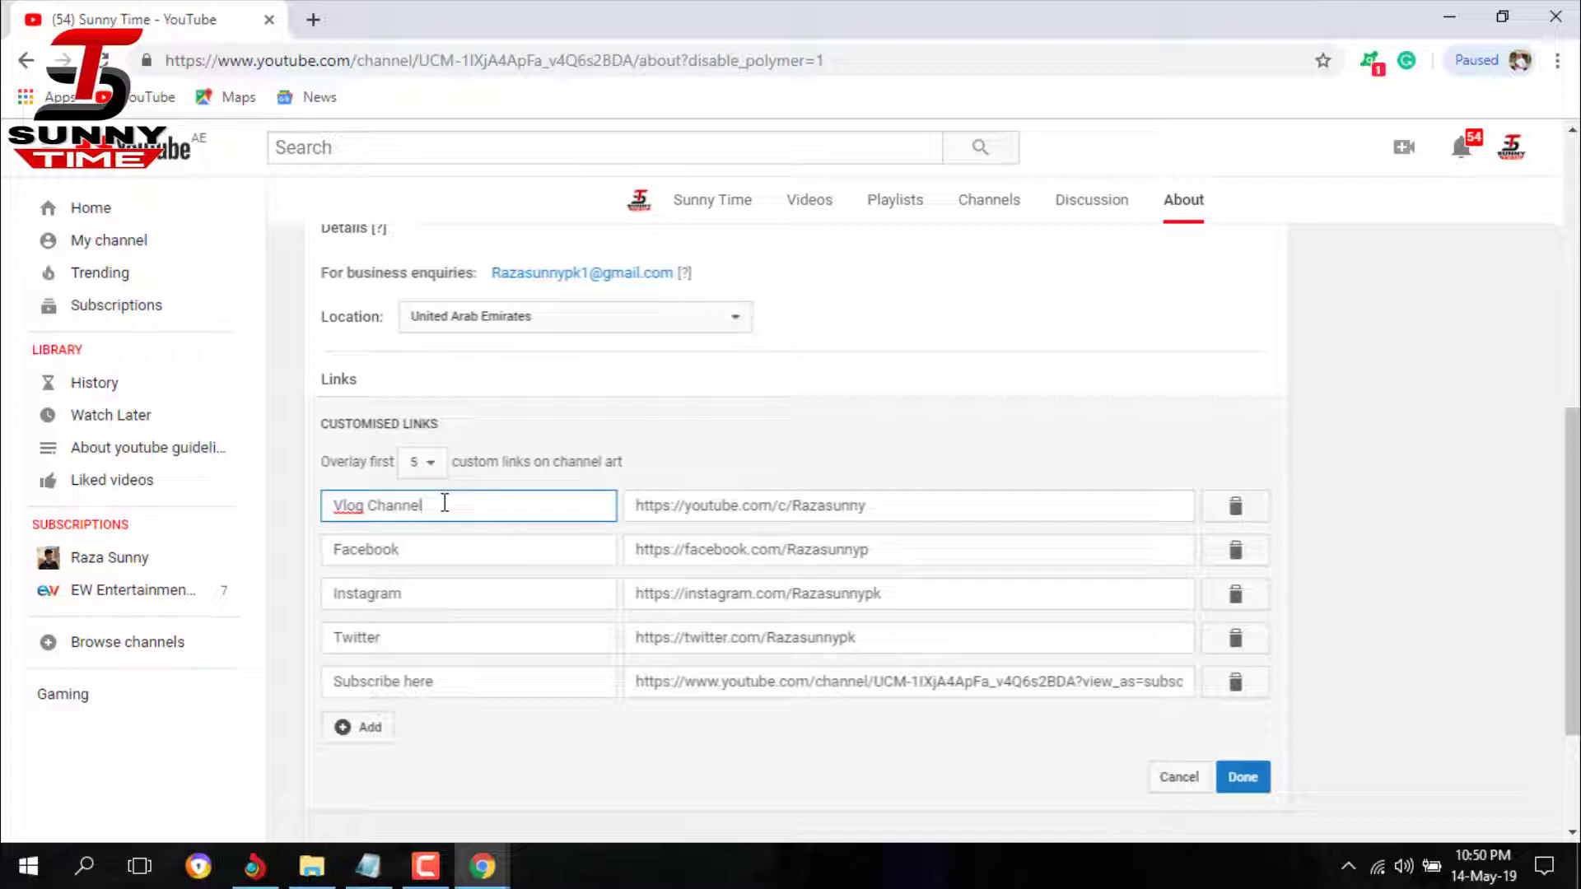
triple_click(445, 503)
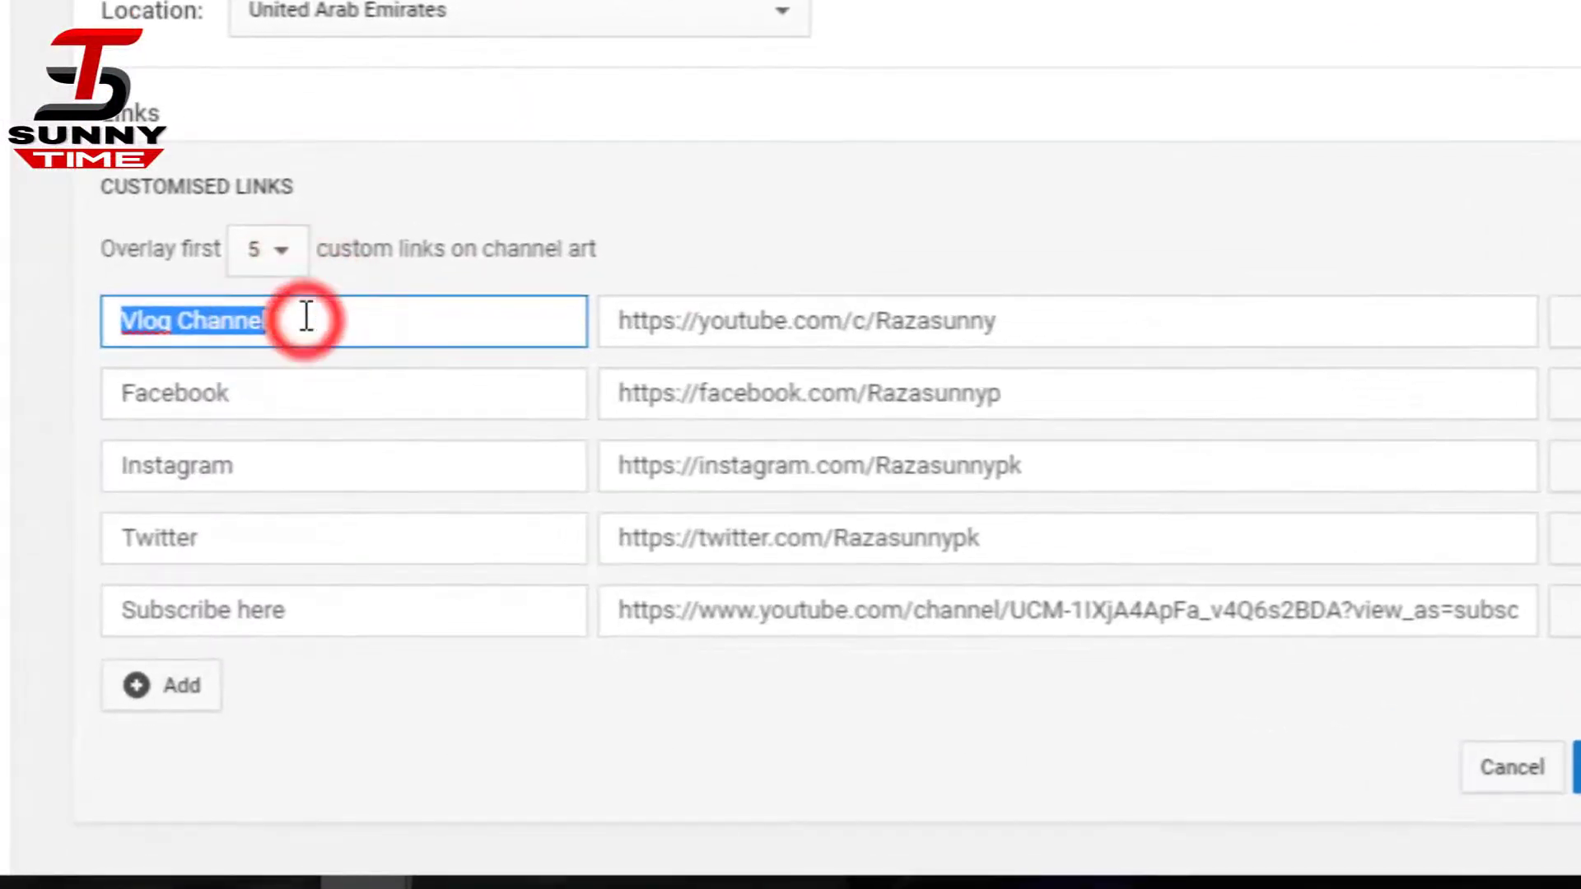
- Check the Facebook and Subscribe here link entries and save the customised links
left_click(324, 395)
triple_click(324, 397)
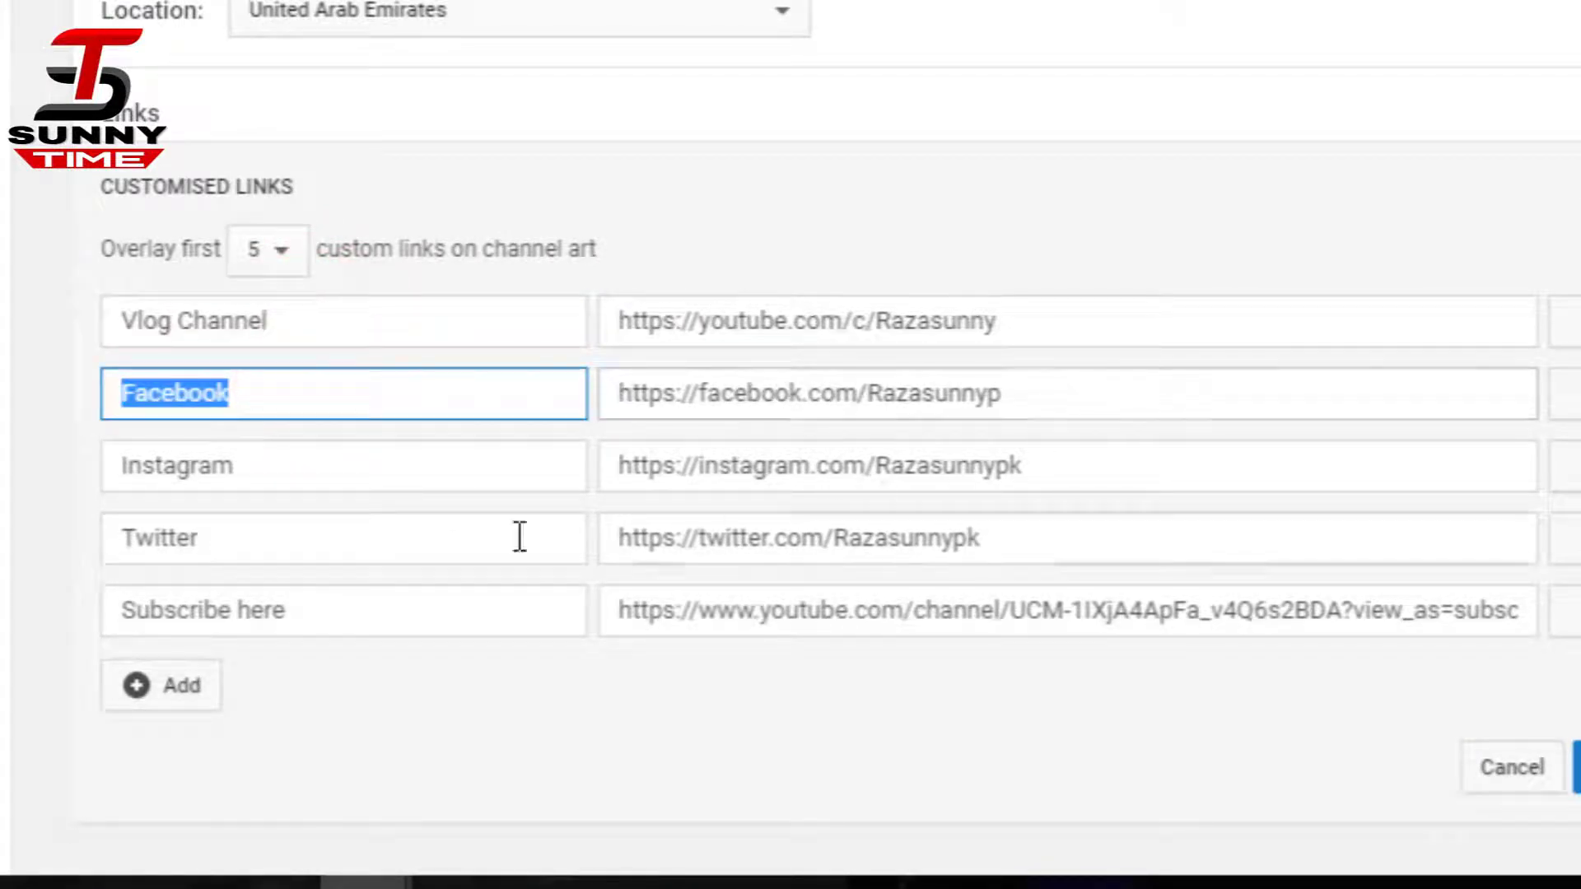
left_click(470, 628)
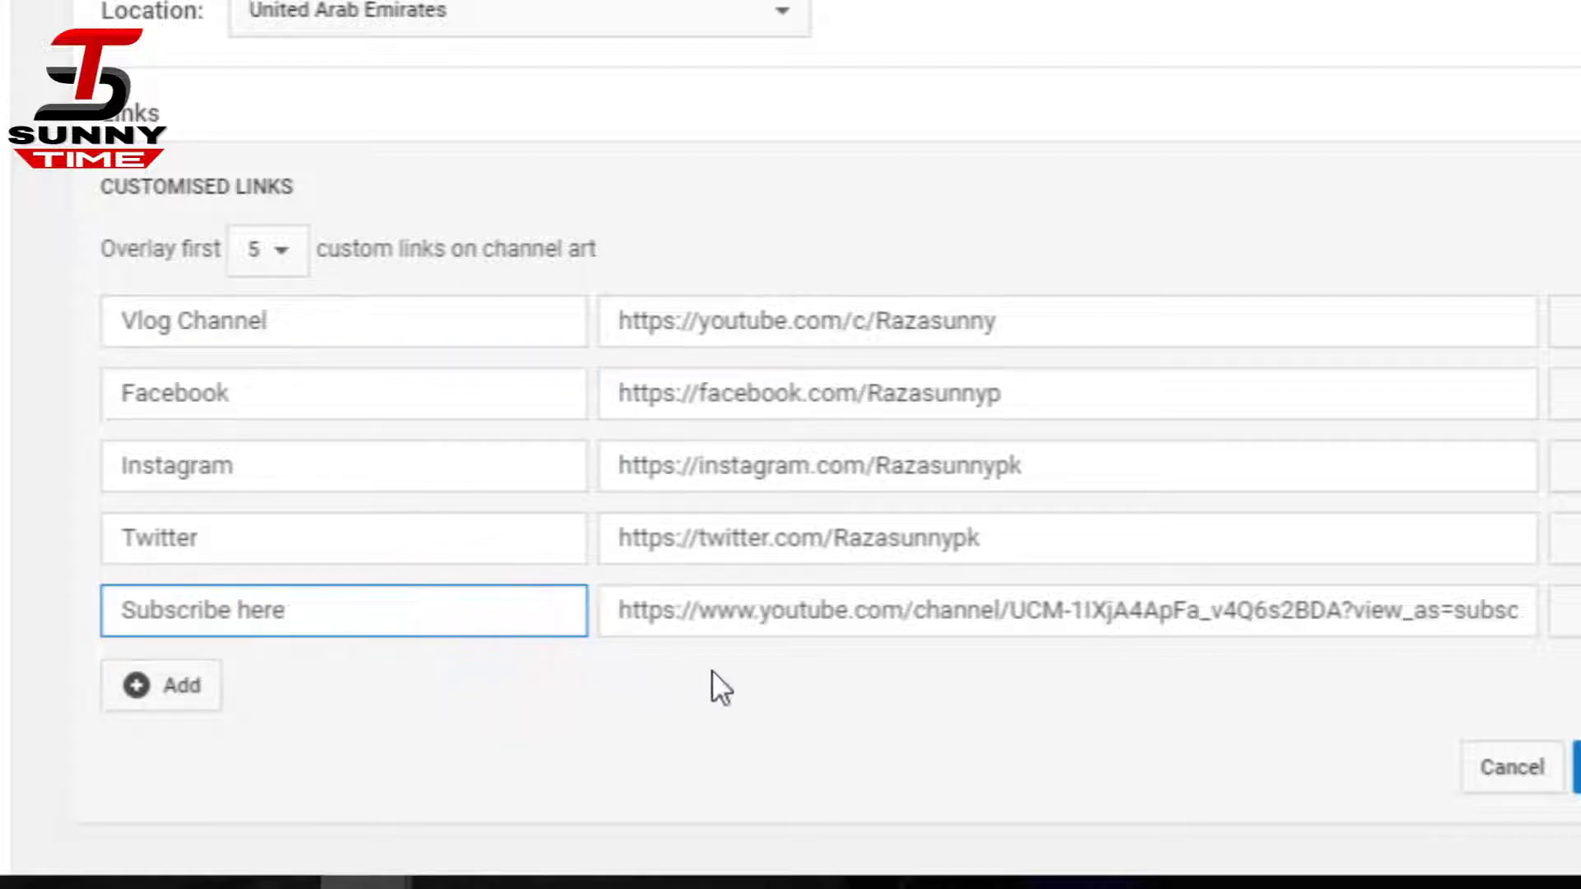
left_click_drag(650, 613, 675, 614)
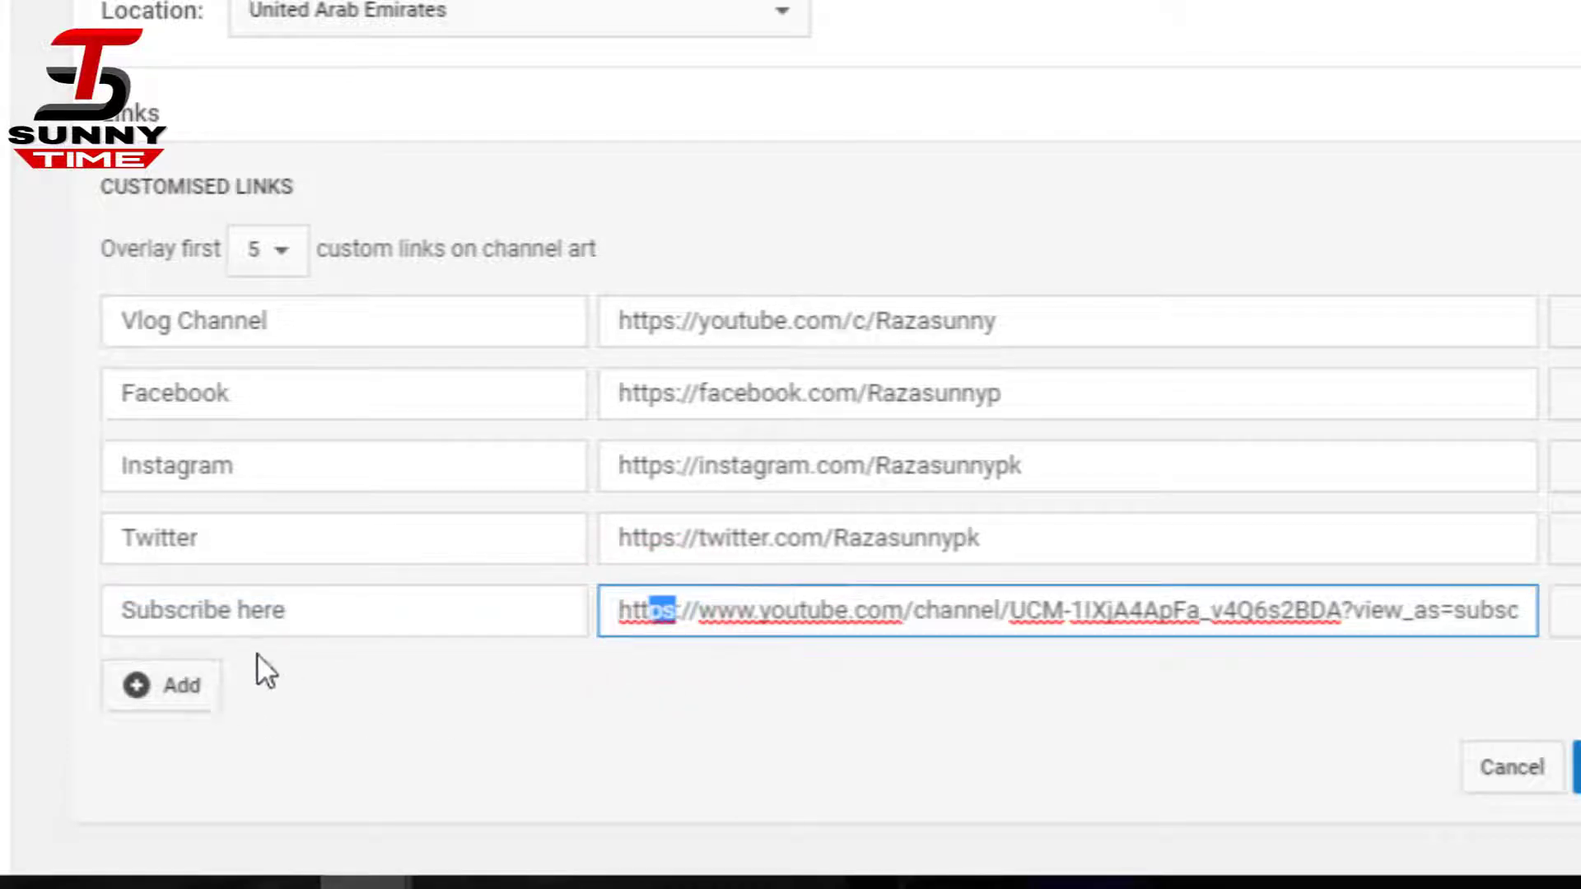
scroll(297, 594, "down", 2)
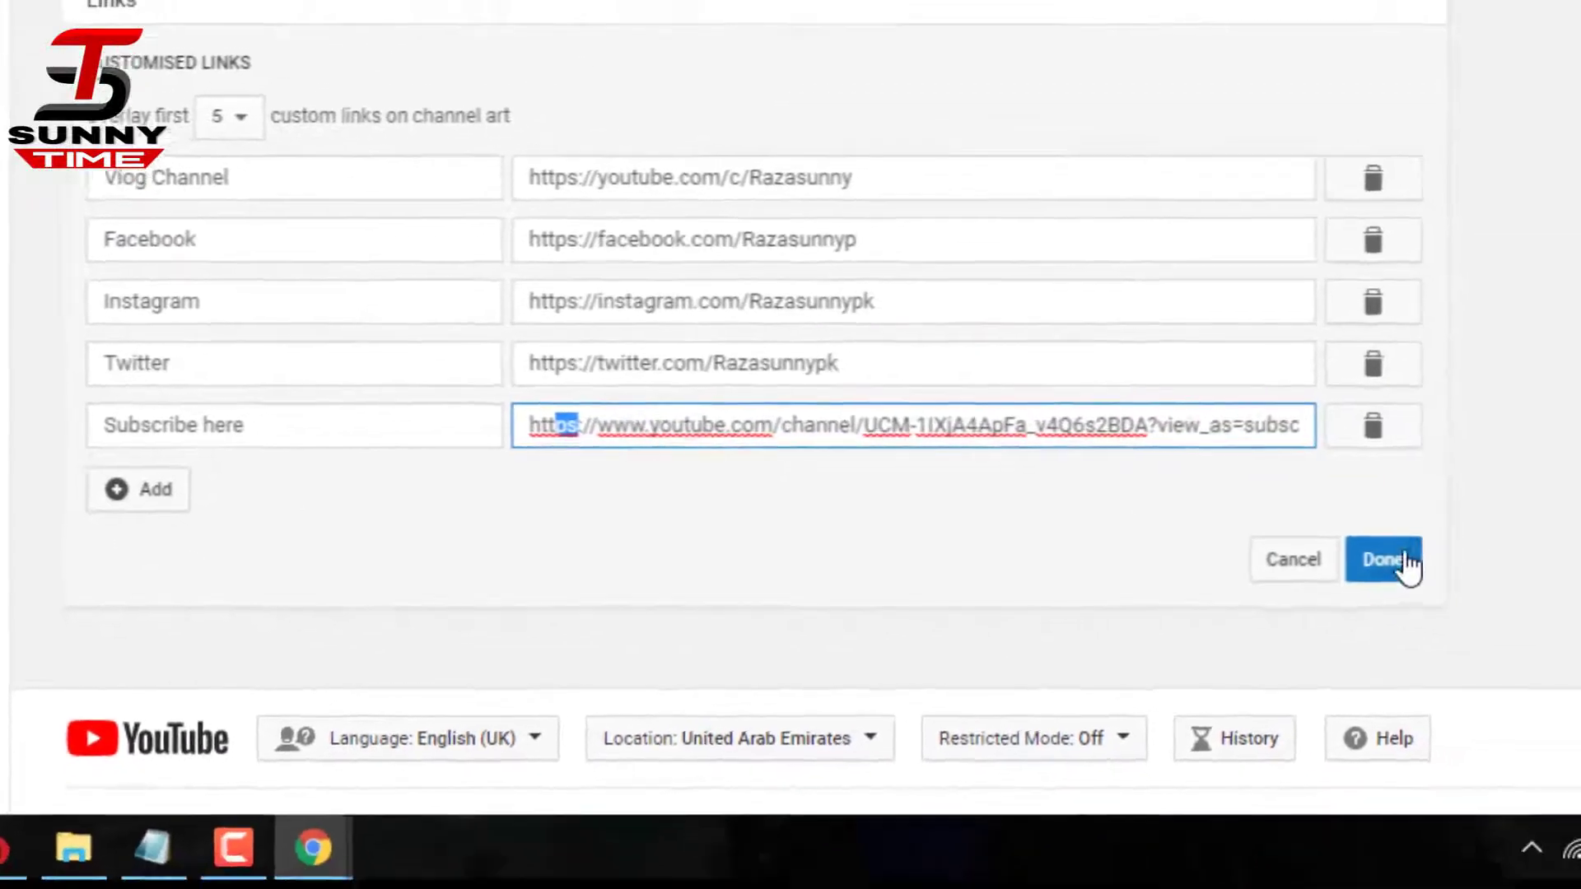
left_click(1404, 562)
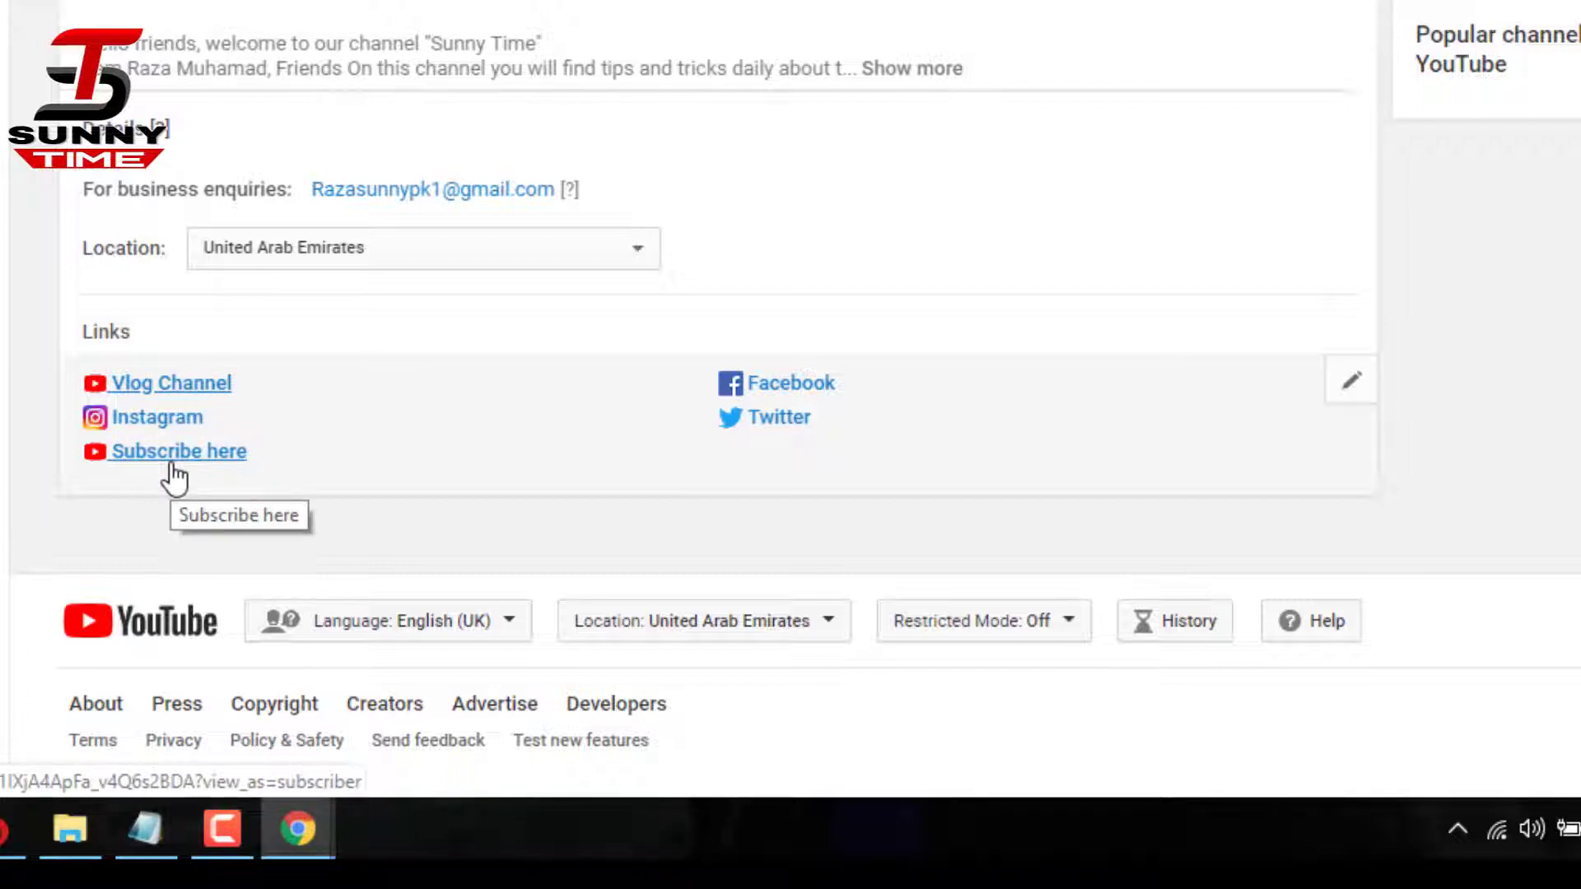
- Go to the Video Manager and open the channel's Upload Defaults settings
scroll(688, 403, "up", 5)
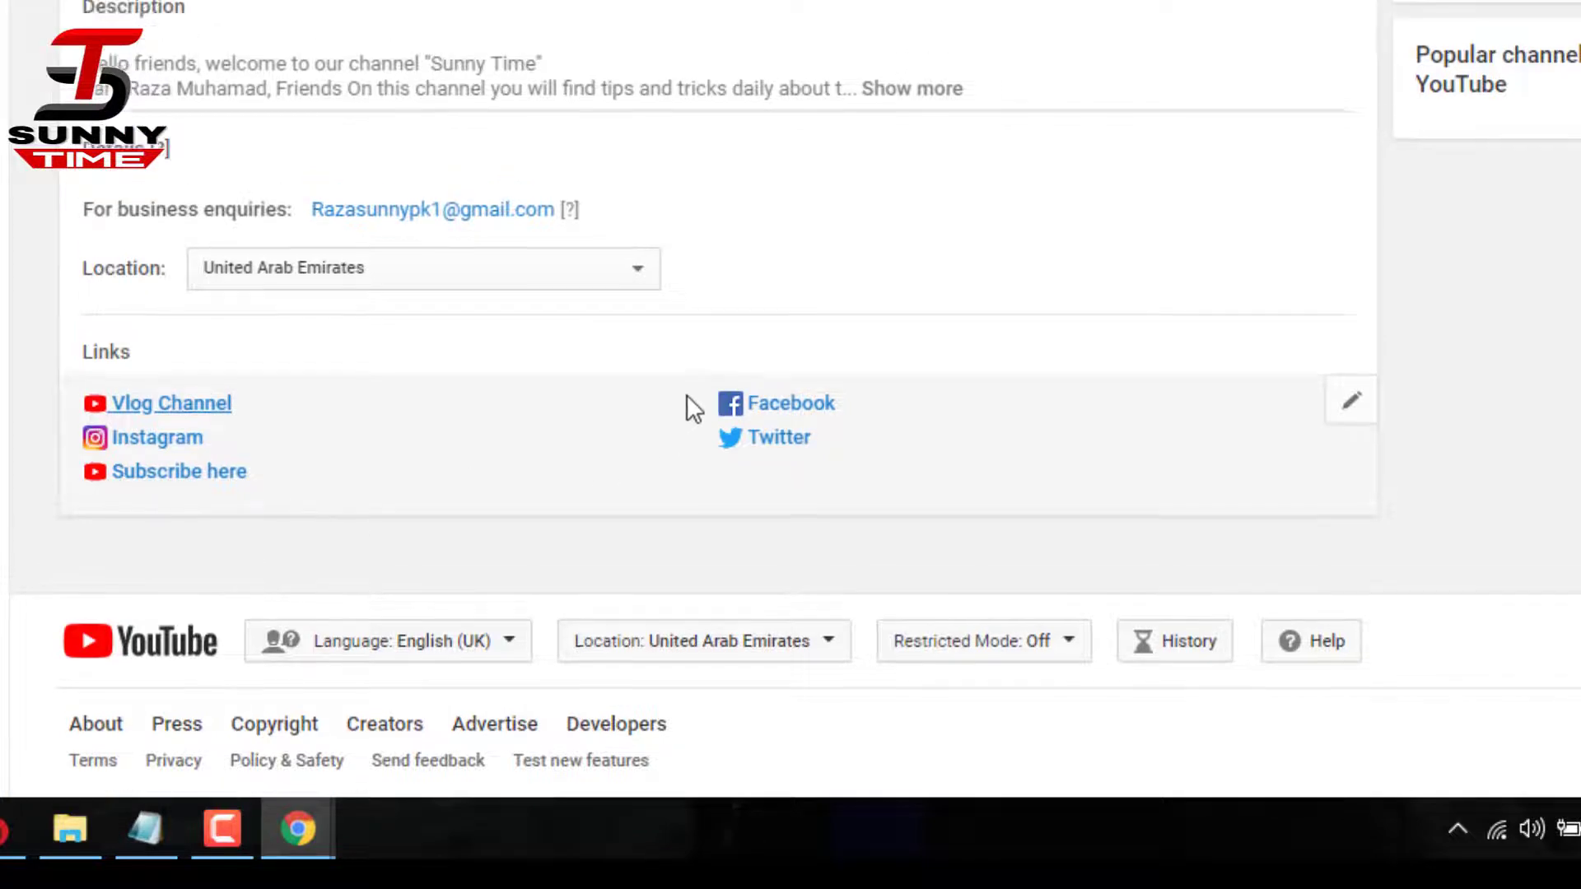
mouse_move(1256, 377)
left_mouse_down()
mouse_move(1357, 418)
mouse_move(1510, 425)
left_mouse_up()
left_click_drag(1449, 506, 1453, 506)
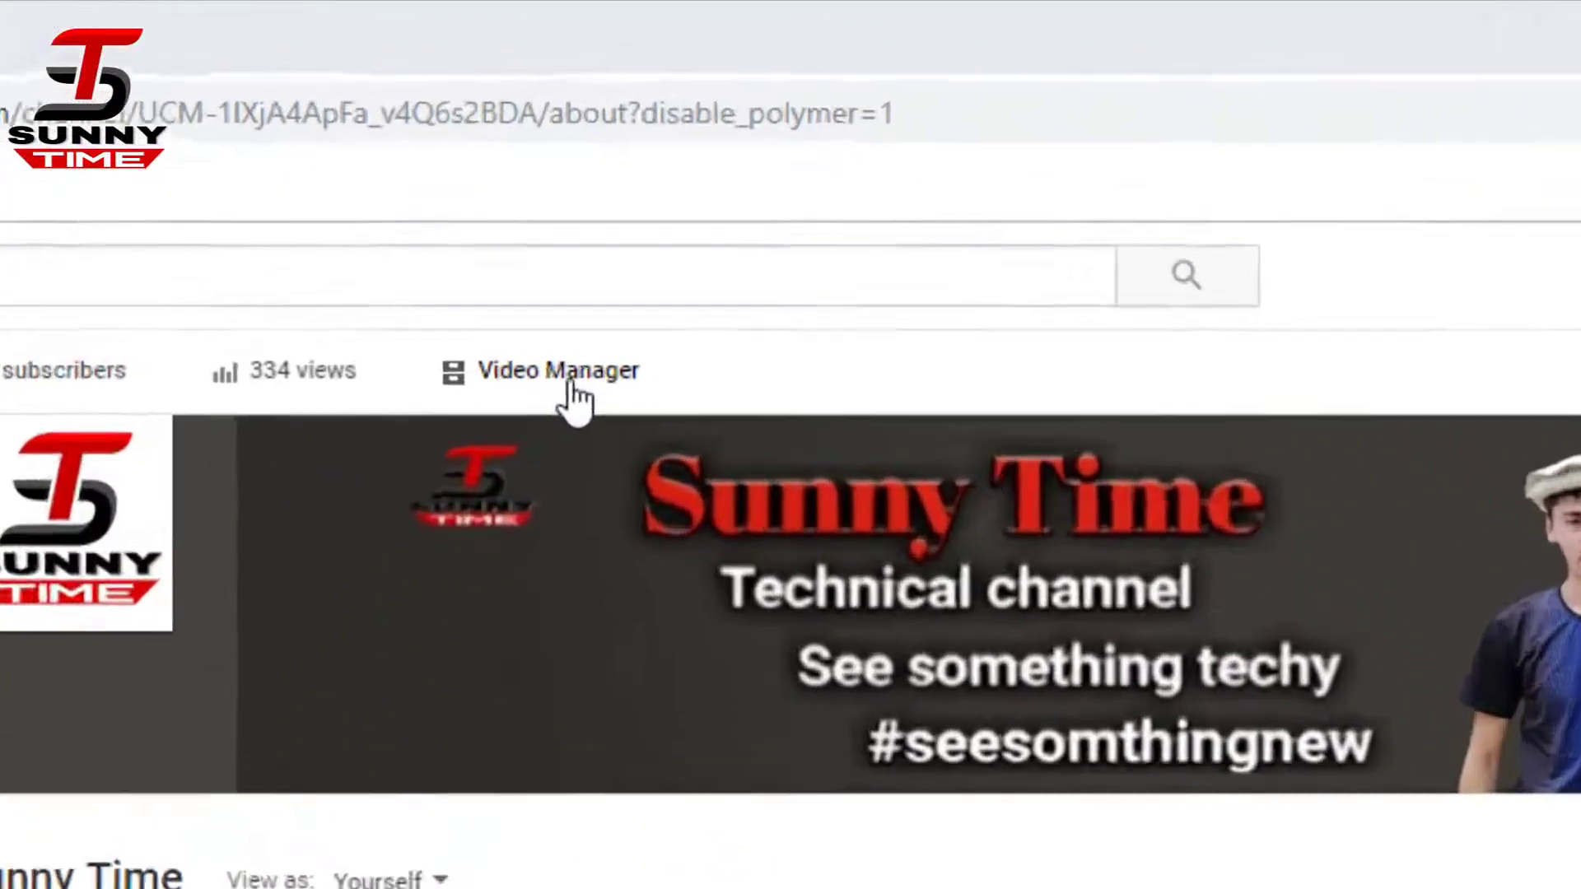
left_click(650, 201)
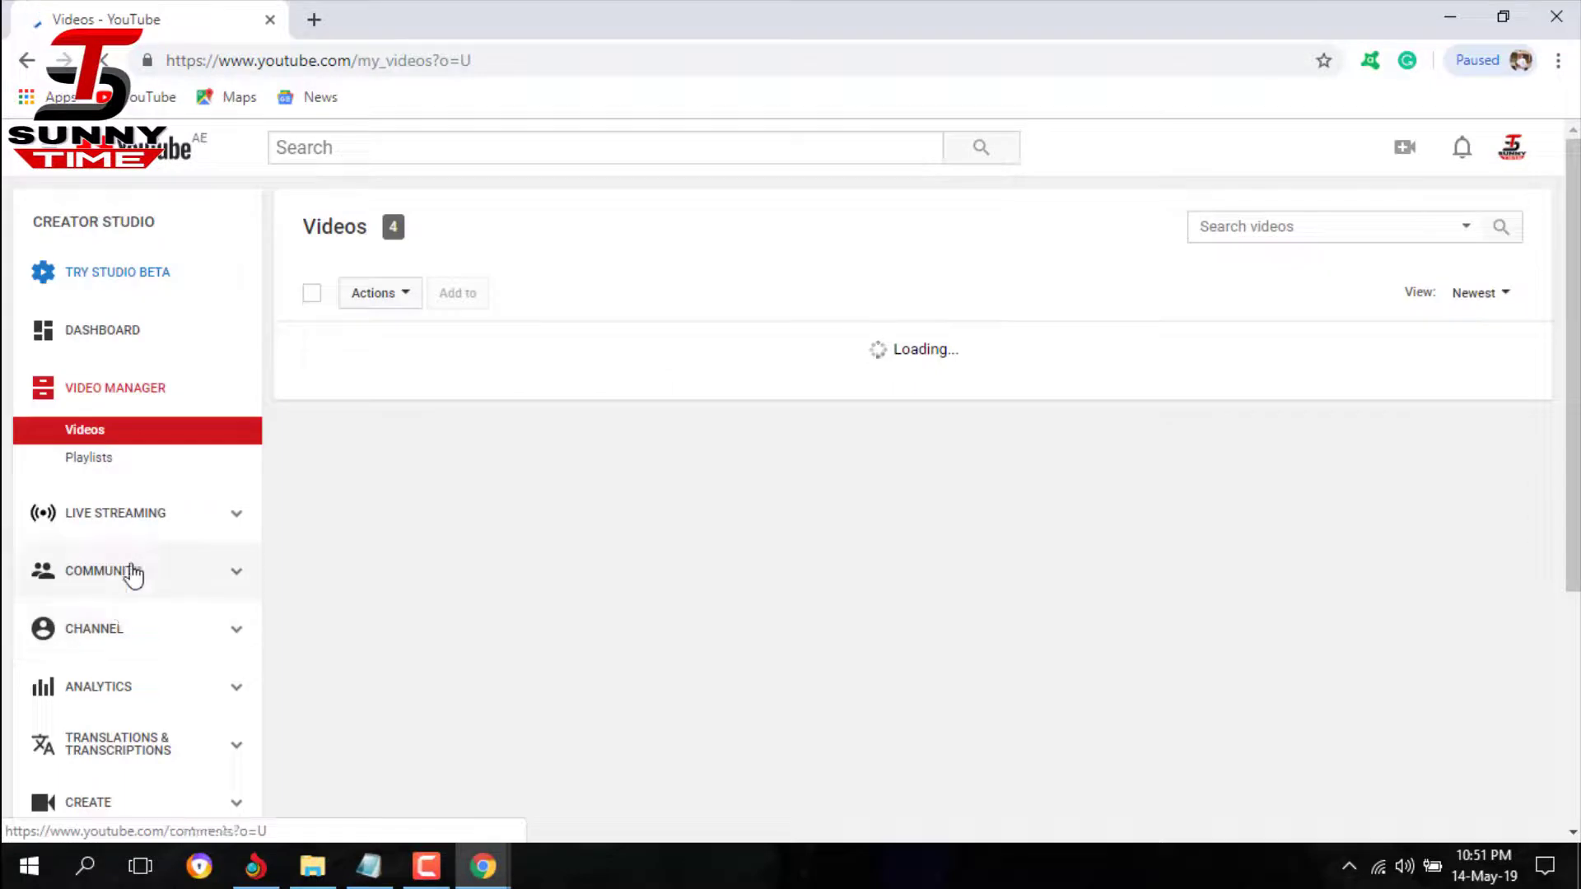
left_click(117, 651)
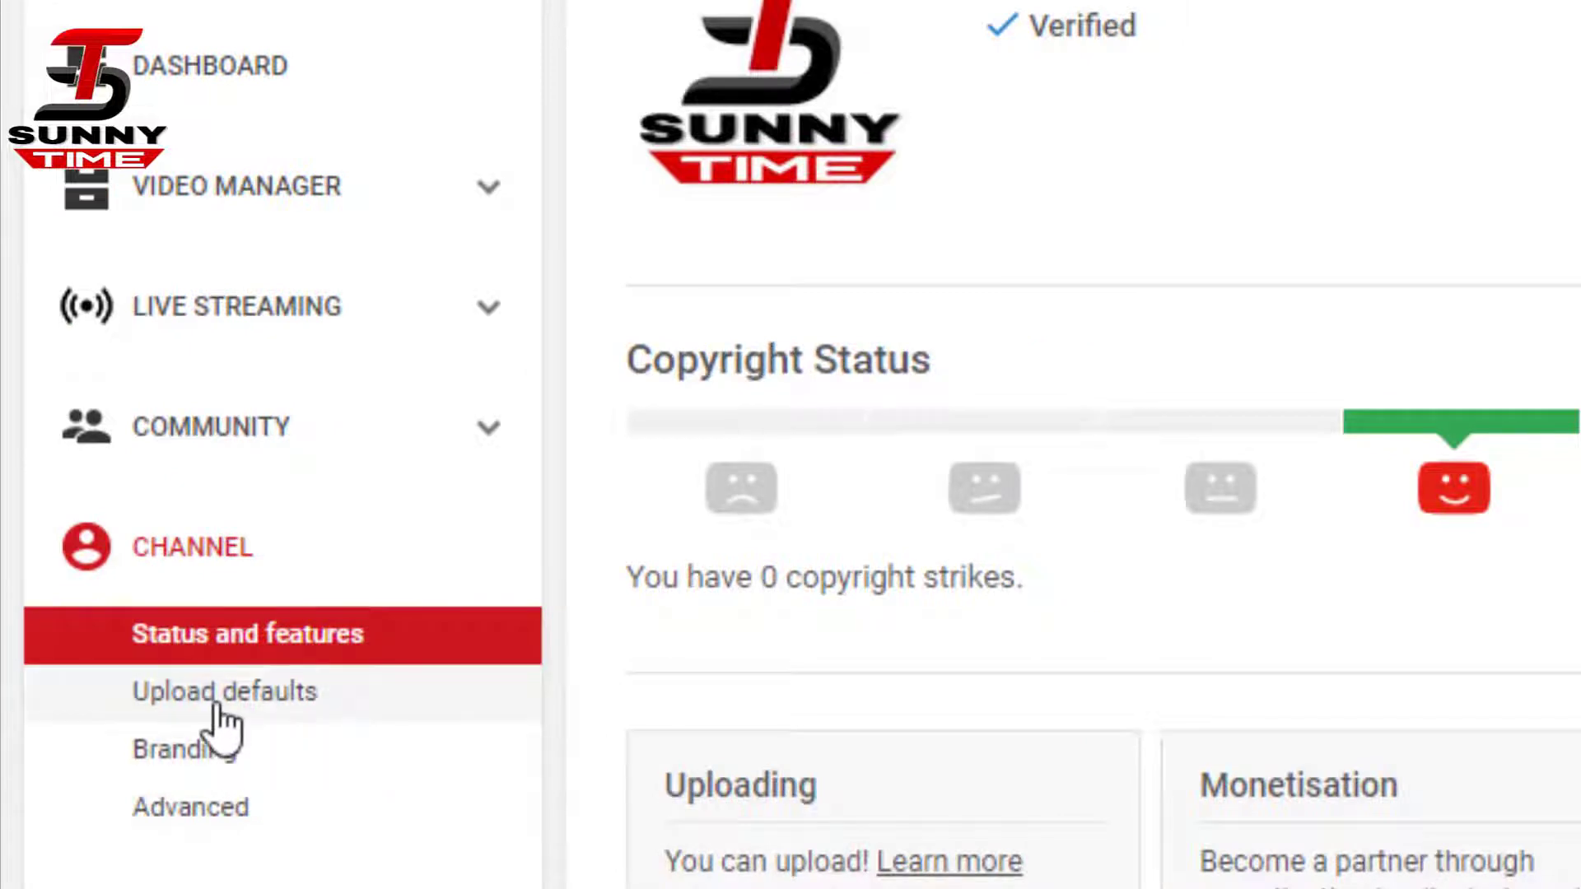
left_click(176, 704)
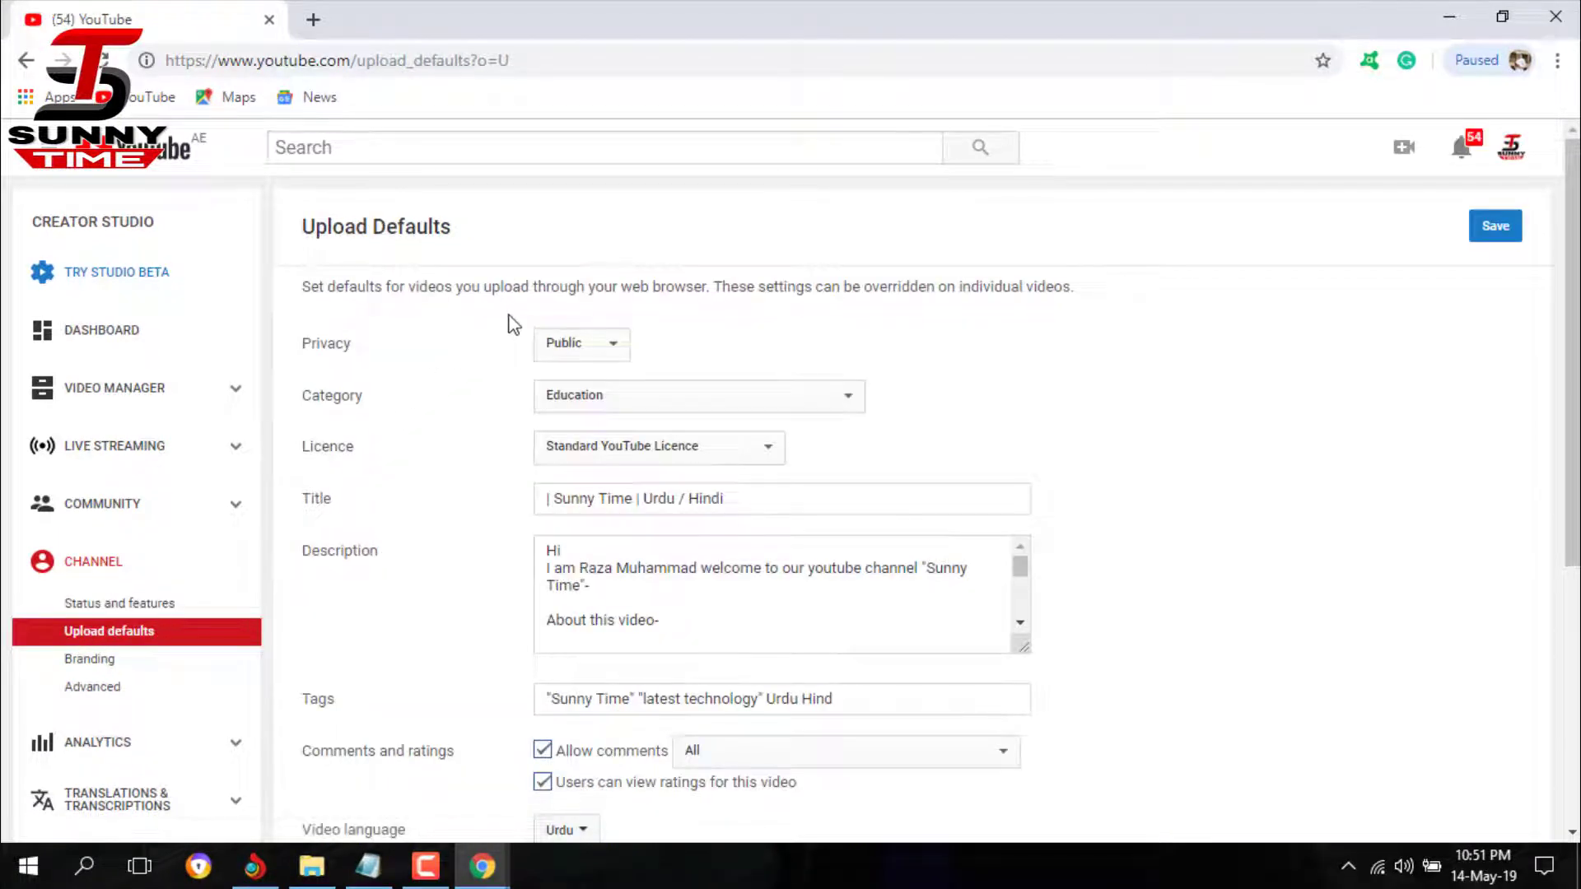
- Set the upload defaults to Public privacy, Education category and Standard YouTube Licence
left_click(595, 357)
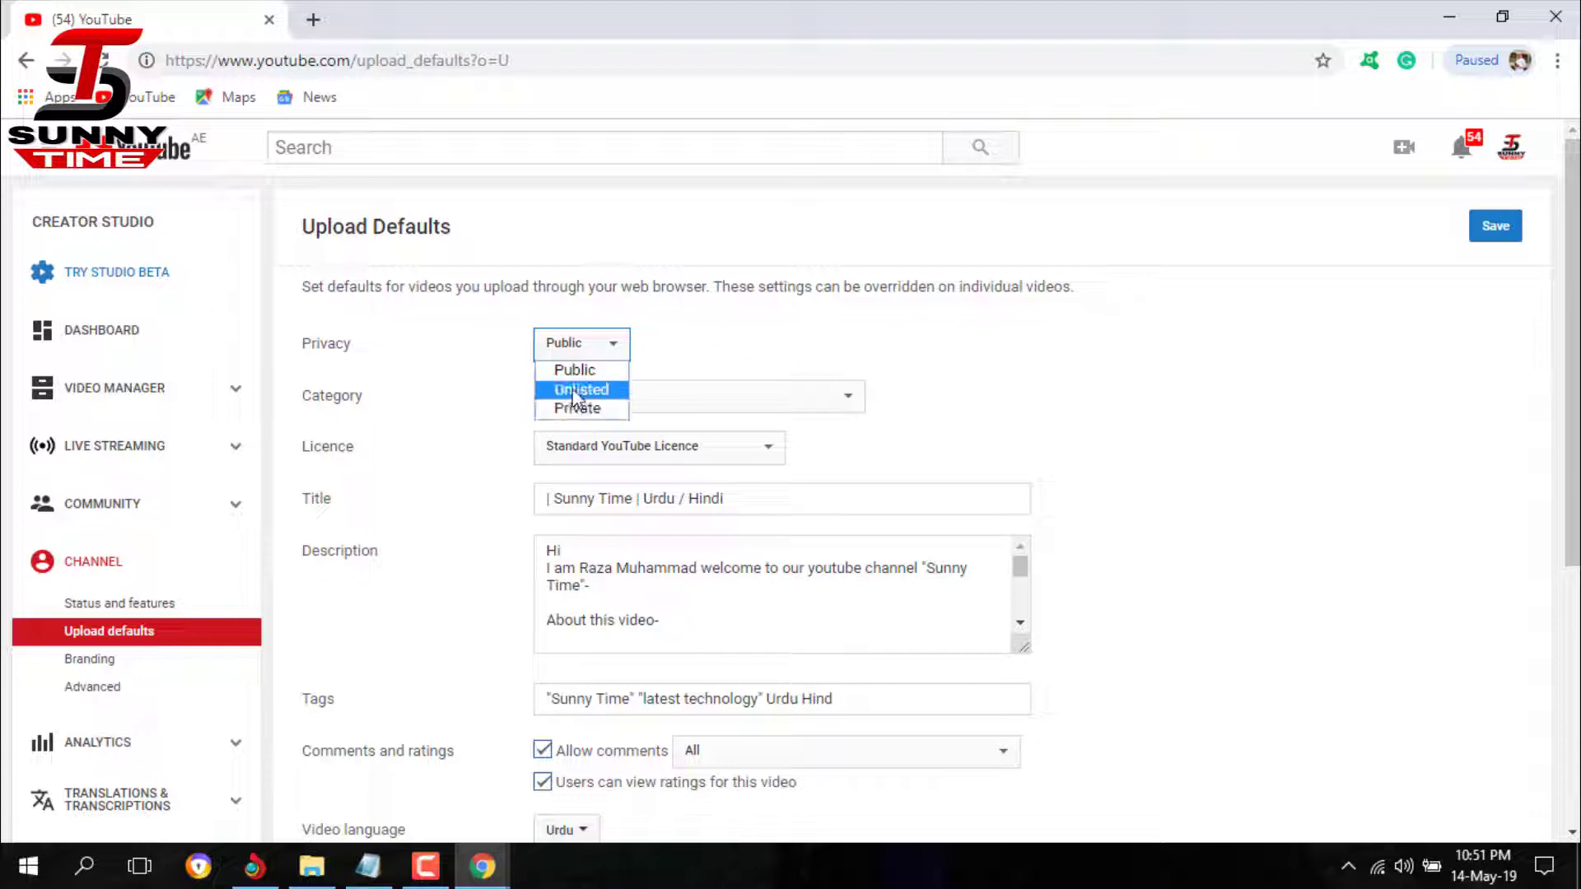
left_click(568, 370)
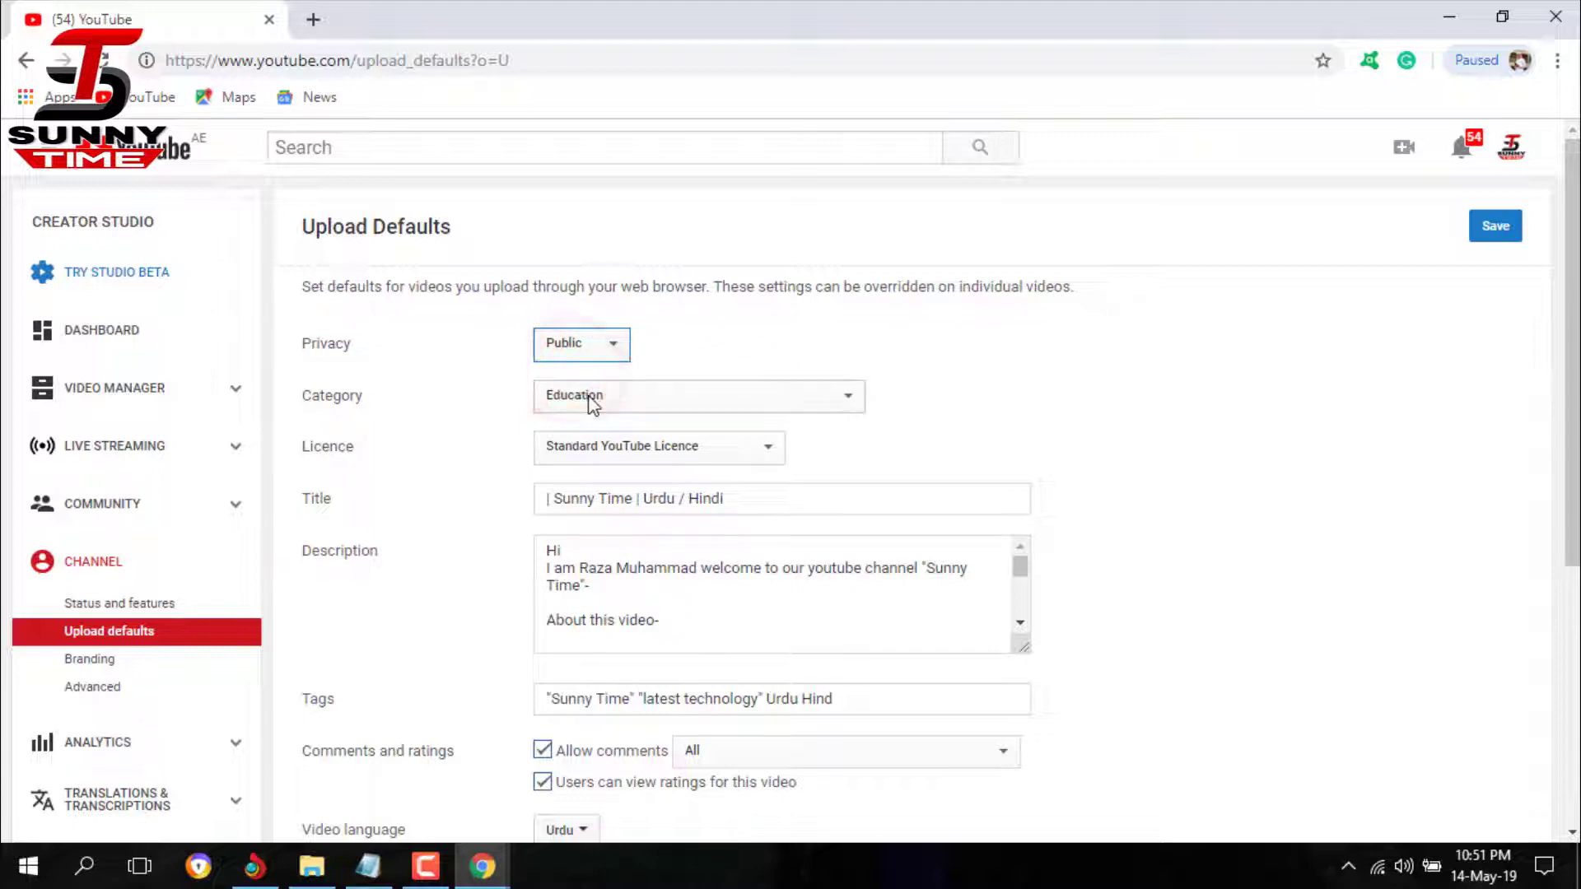
left_click(645, 402)
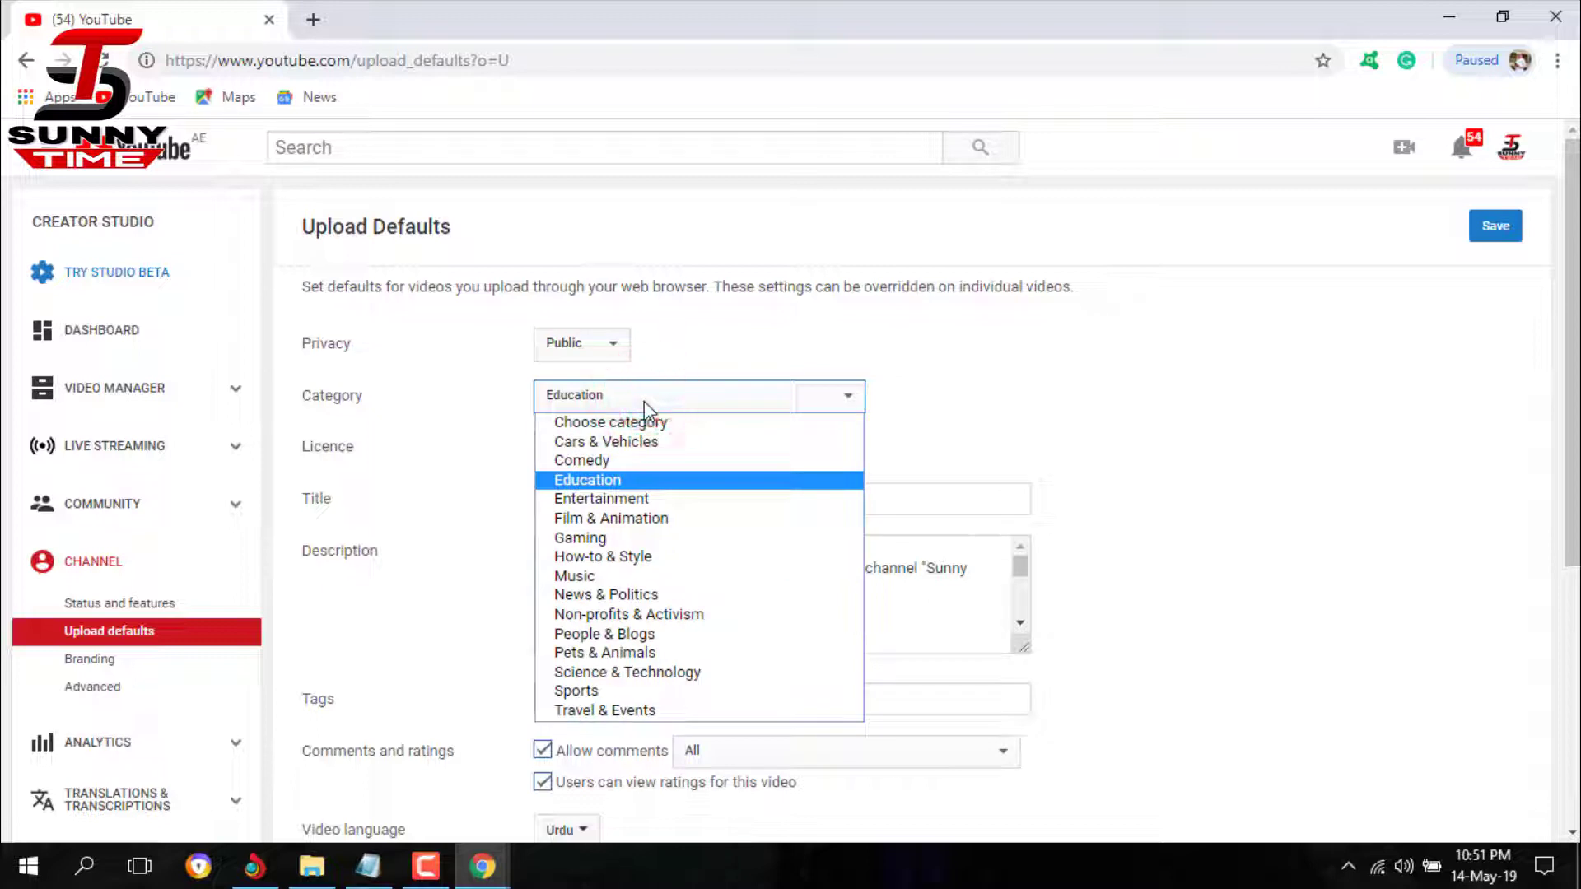
left_click(629, 478)
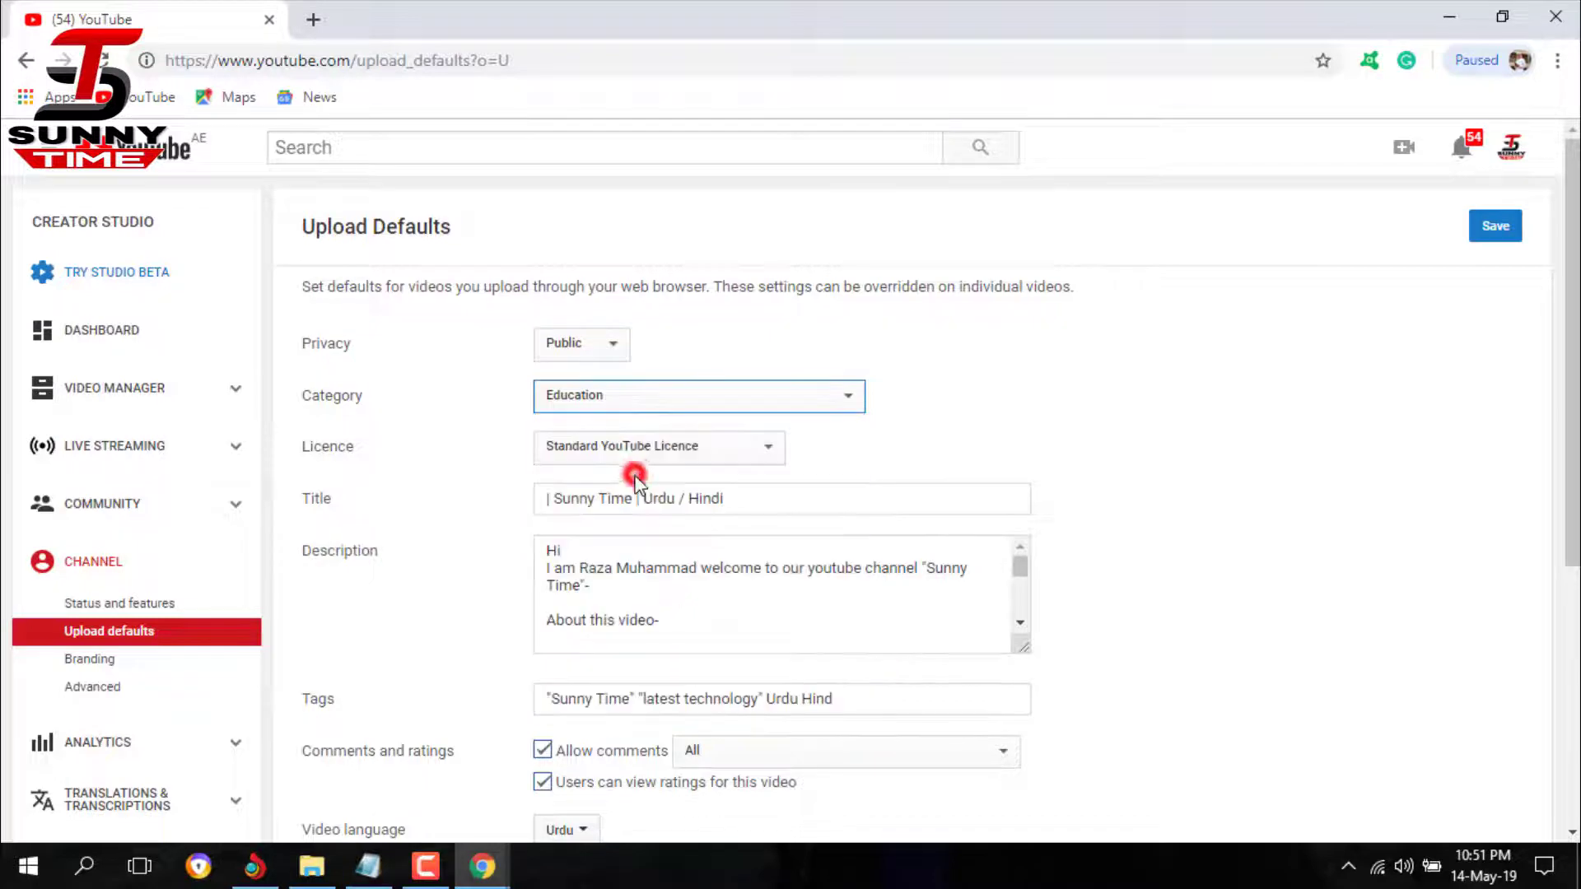
left_click(707, 453)
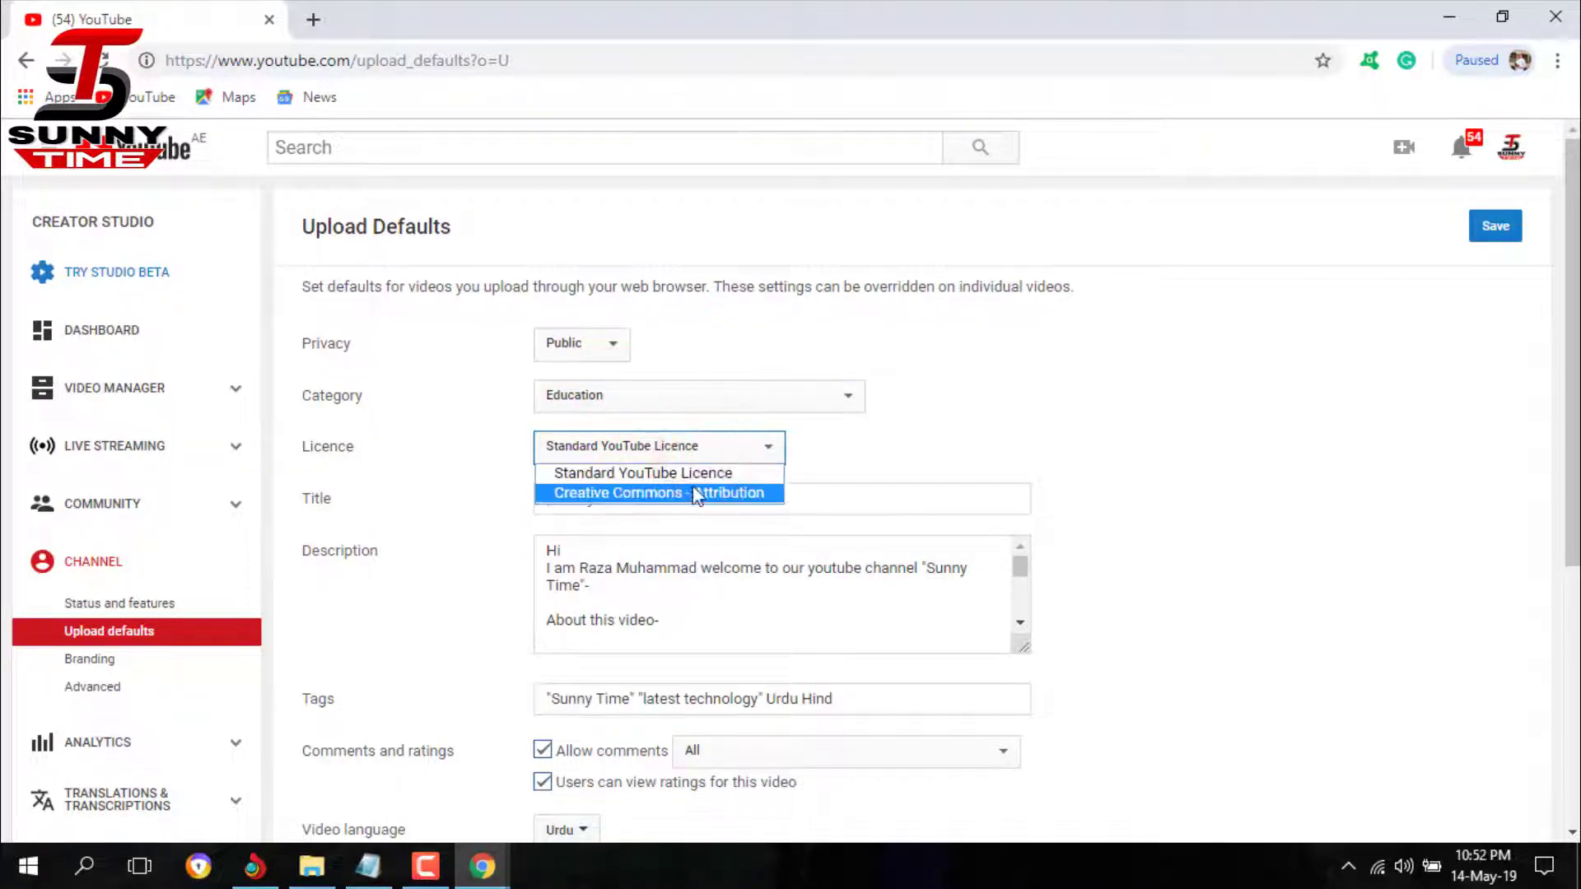
left_click(690, 475)
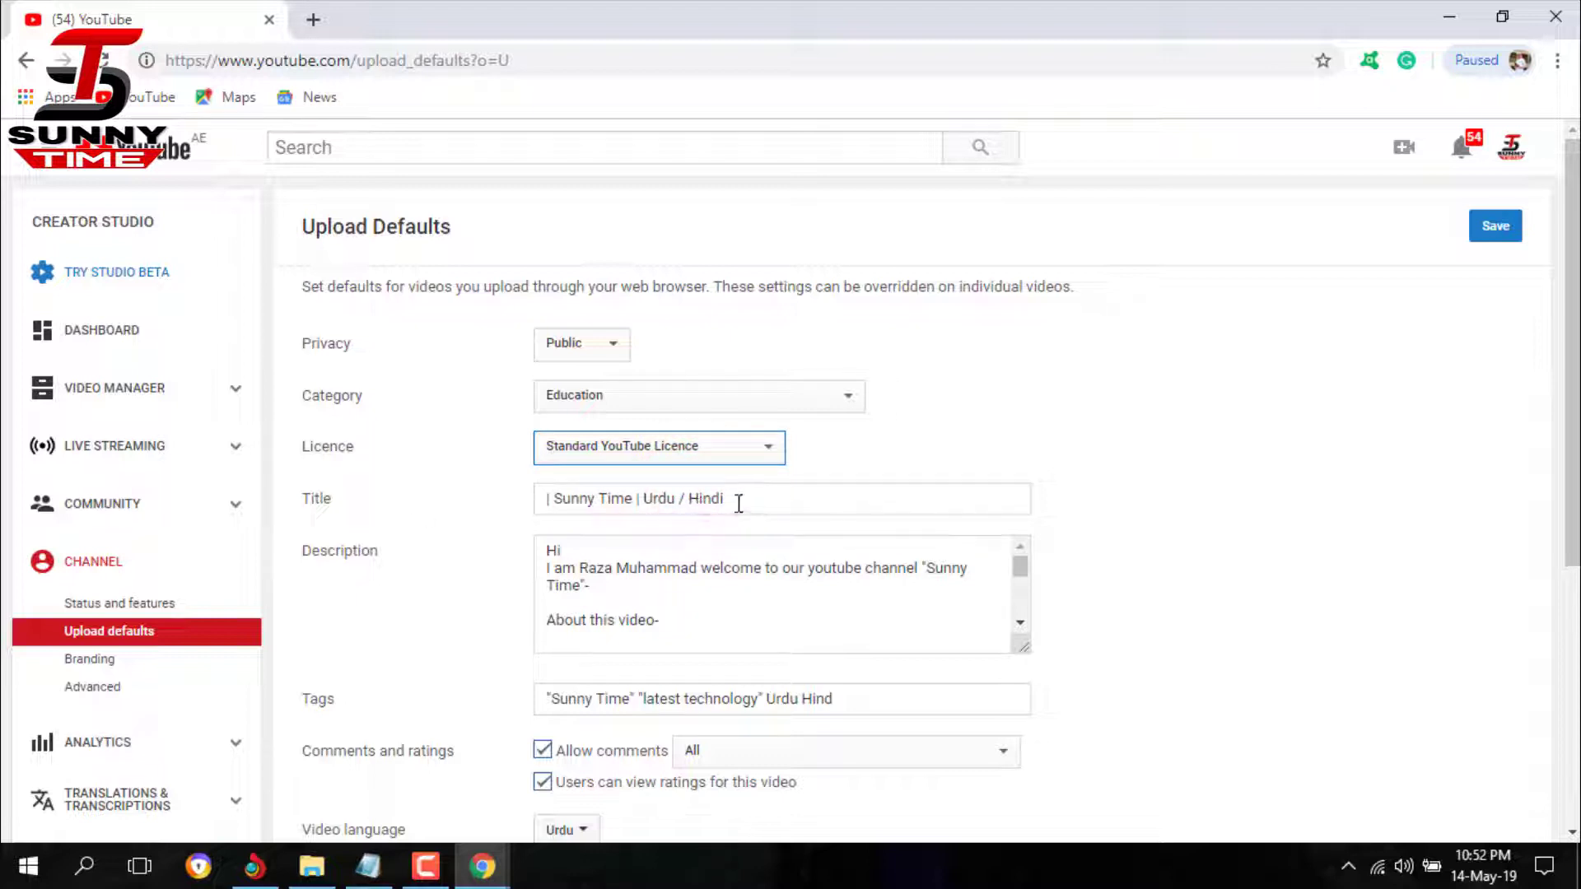
- Check the default video title and the opening lines of the default description in the upload defaults
left_click_drag(739, 501, 518, 530)
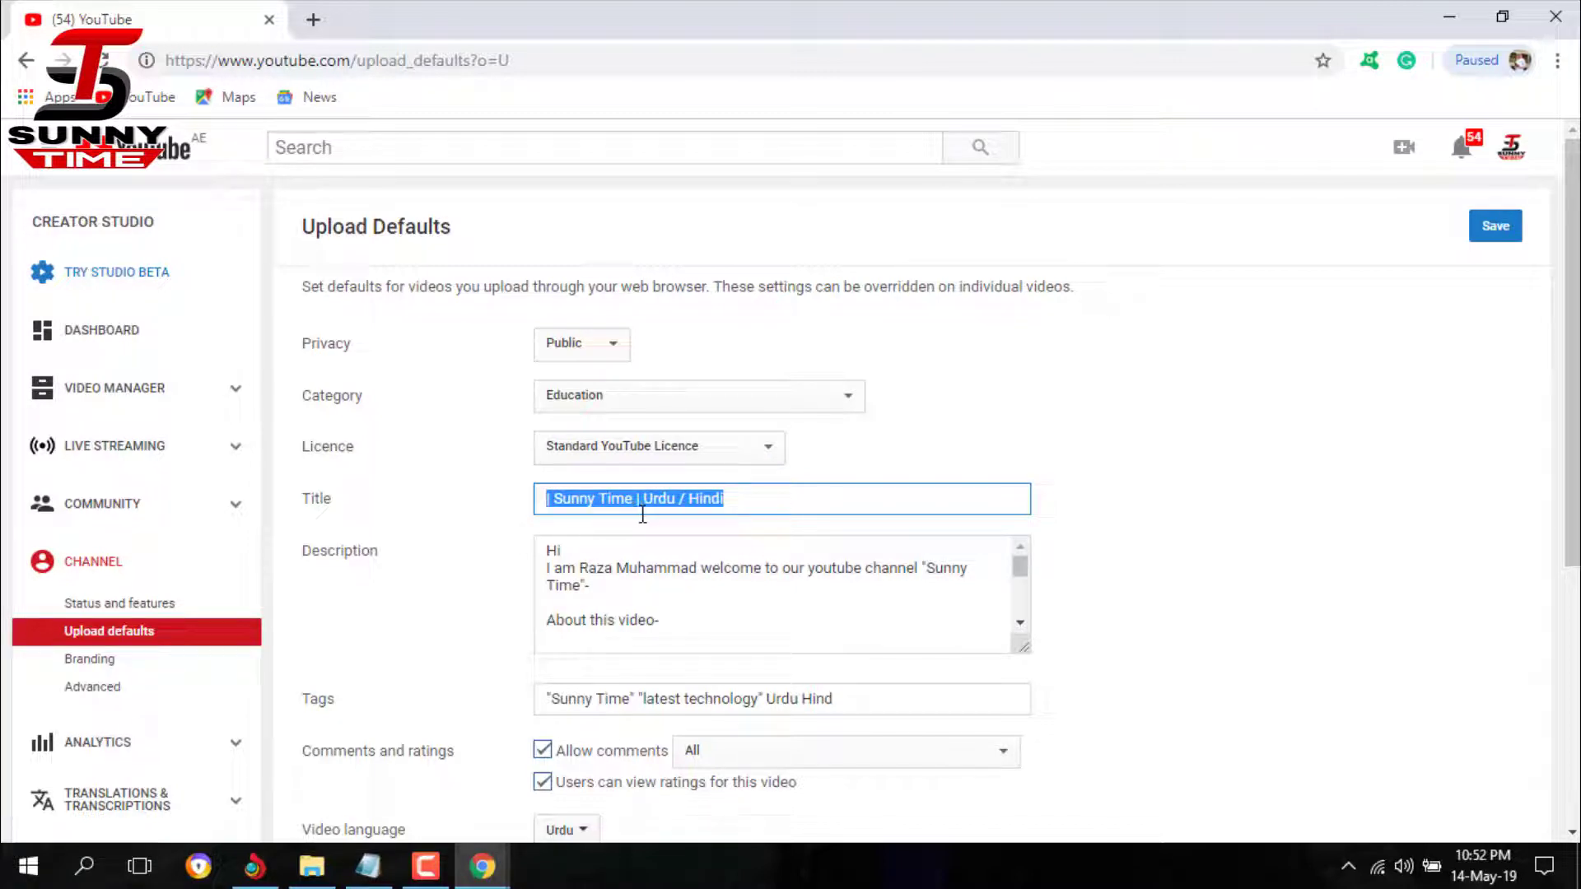
left_click(713, 503)
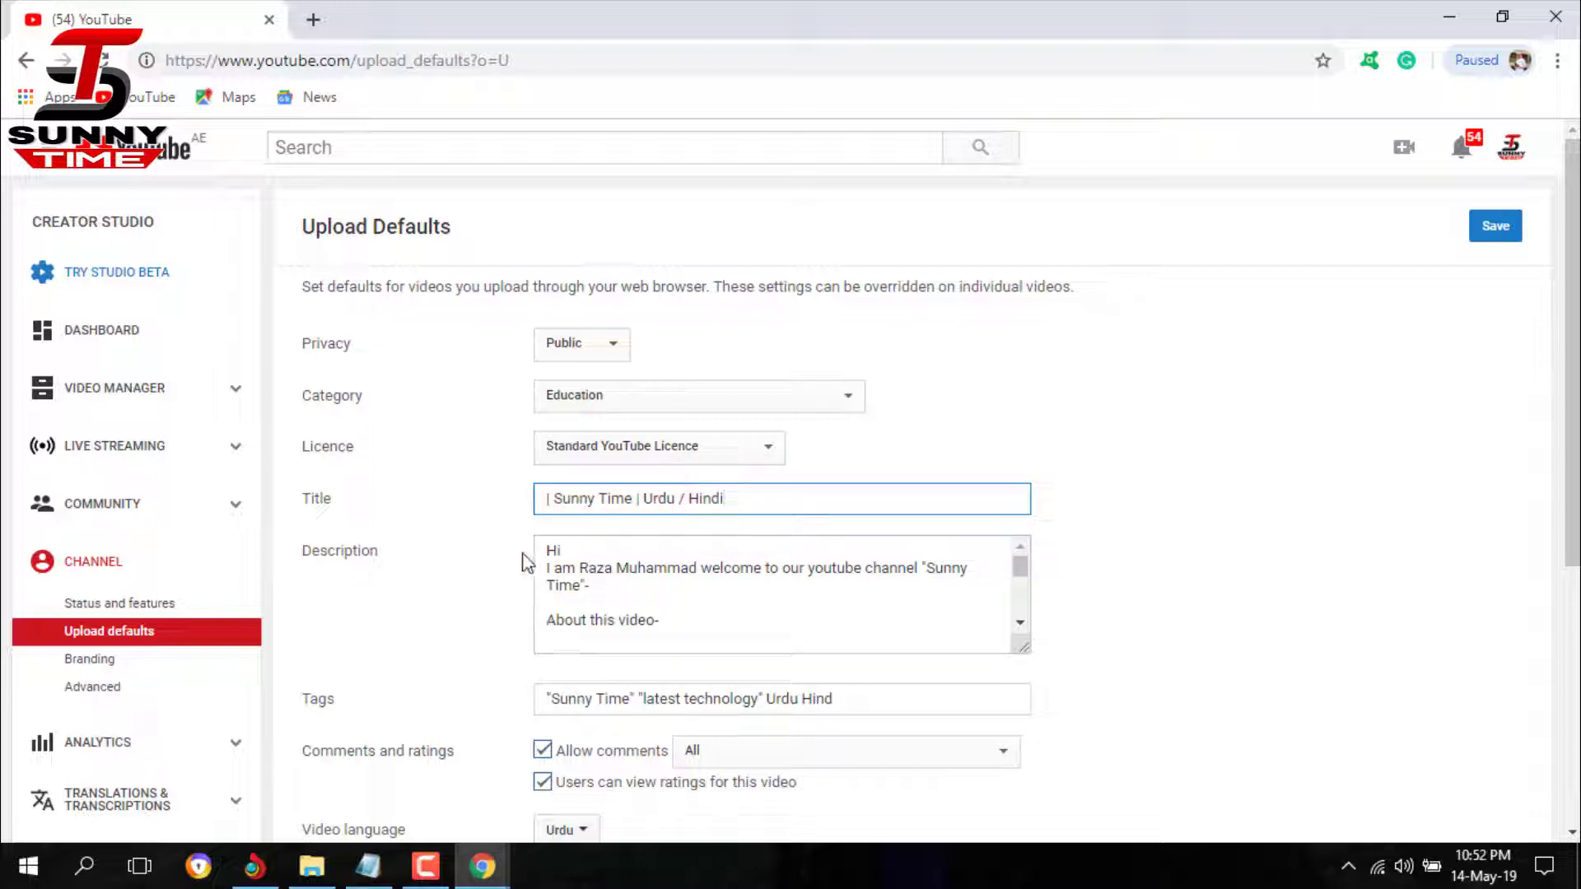
mouse_move(517, 543)
left_mouse_down()
mouse_move(627, 606)
mouse_move(942, 660)
mouse_move(1053, 661)
left_mouse_up()
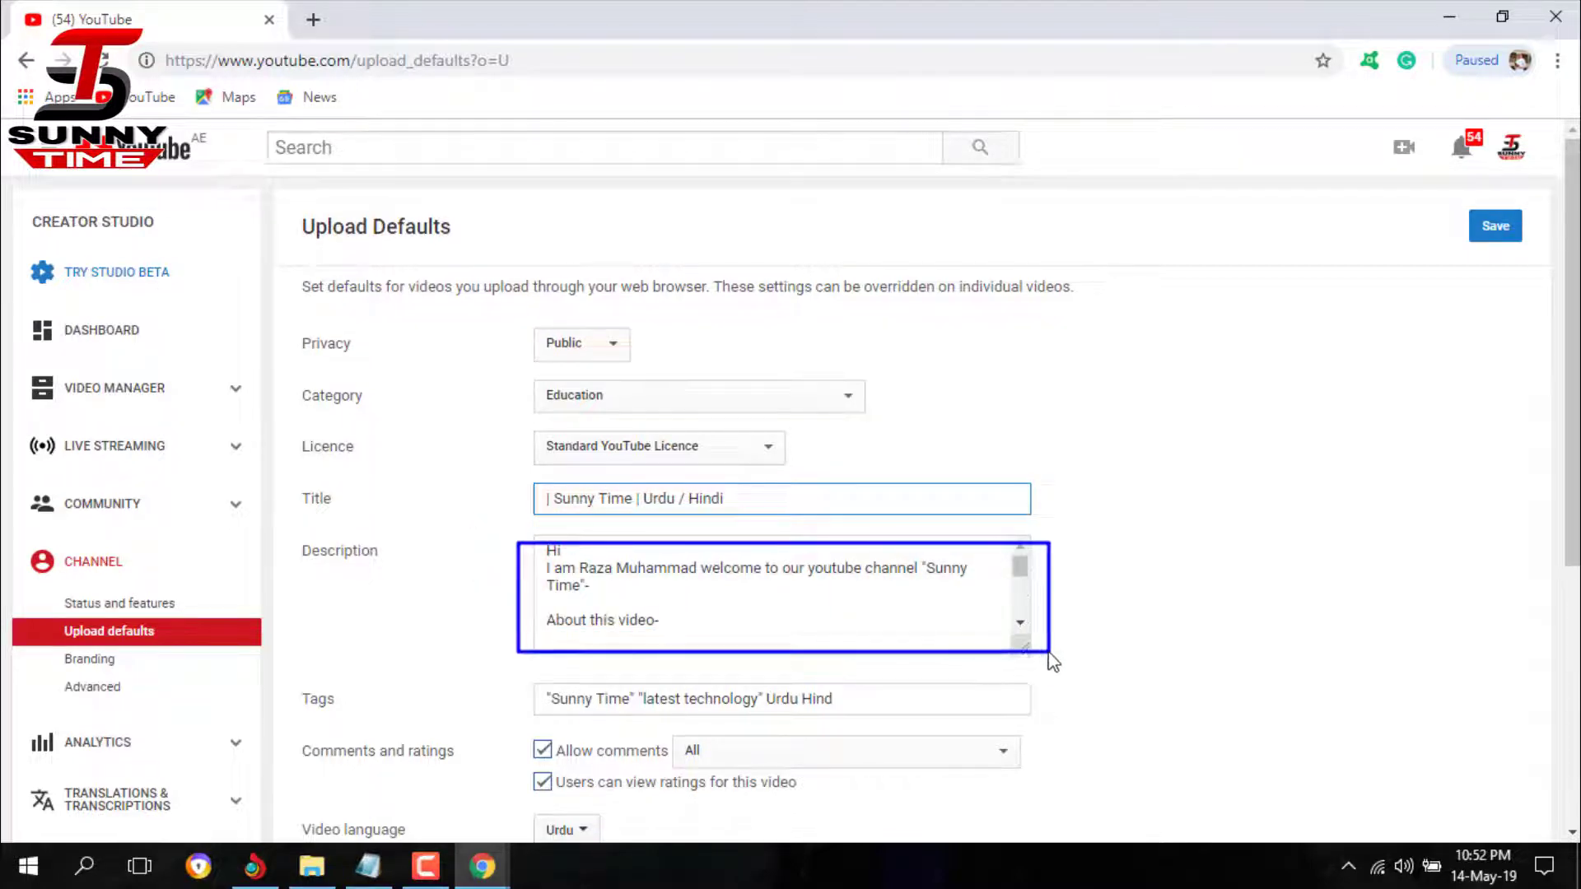
key("Escape")
left_click(974, 637)
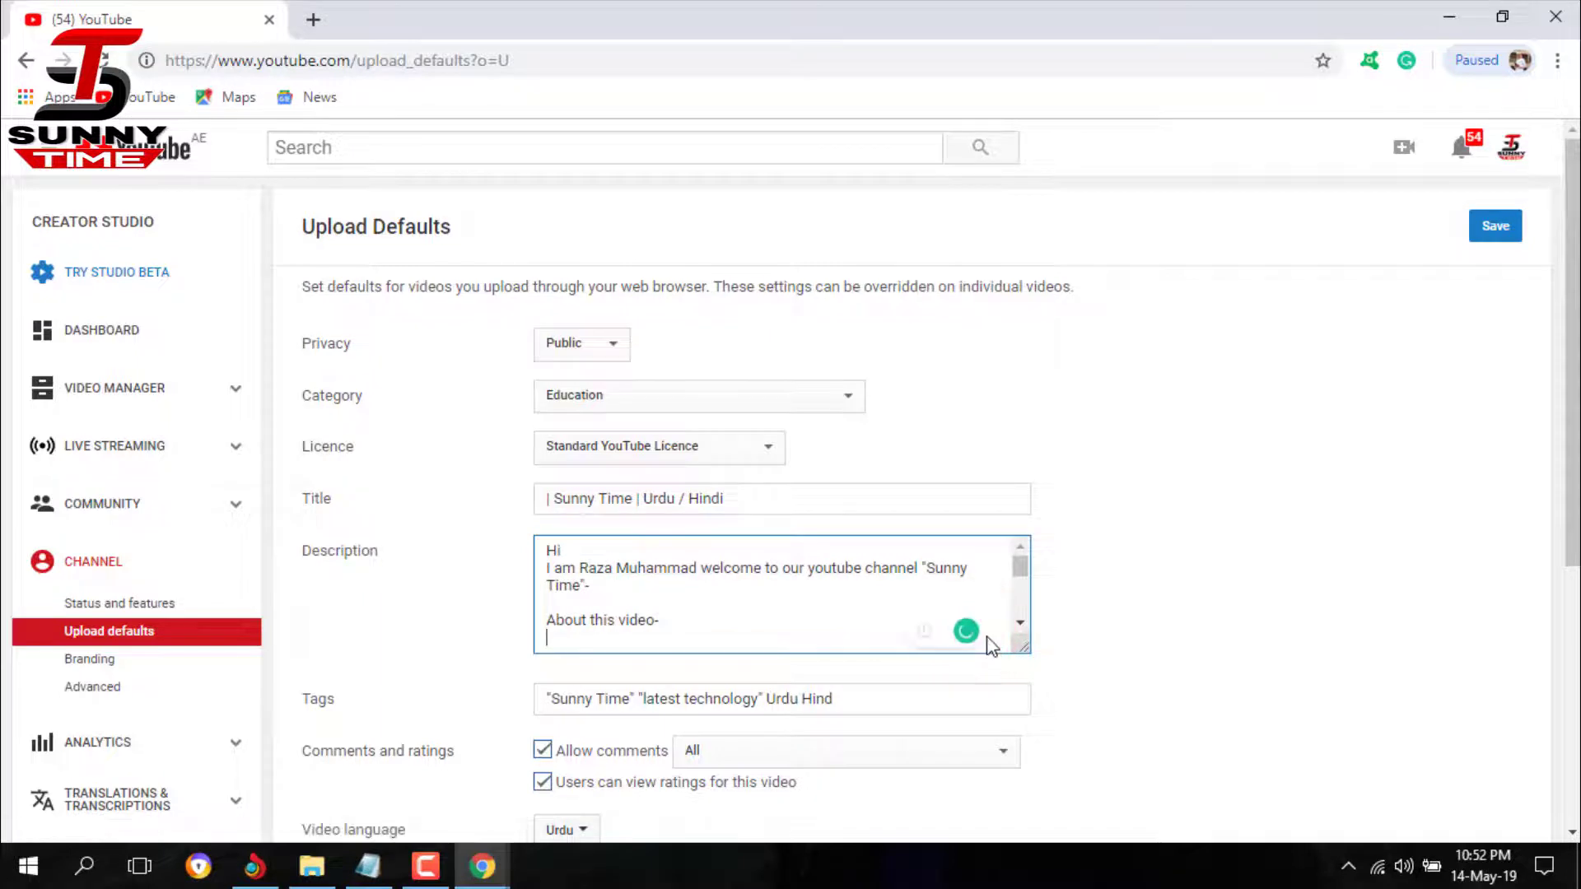
- Open the default description in the Grammarly editor, review it from the greeting to the social links, and close the editor
left_click(971, 633)
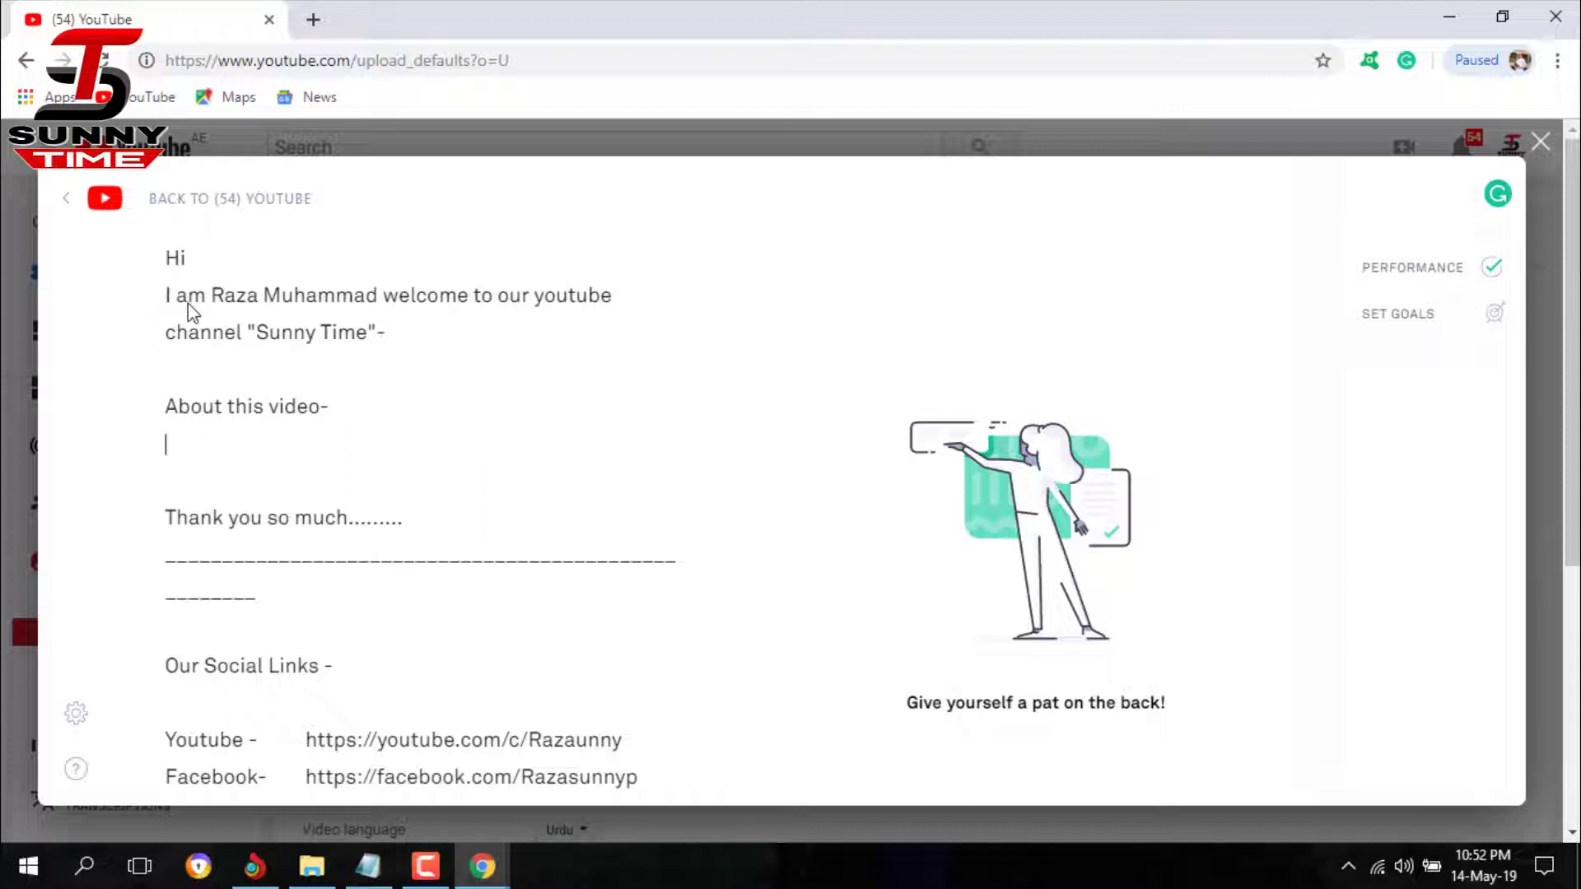
left_click_drag(451, 393, 642, 388)
mouse_move(145, 440)
left_mouse_down()
mouse_move(318, 519)
mouse_move(466, 526)
mouse_move(591, 497)
left_mouse_up()
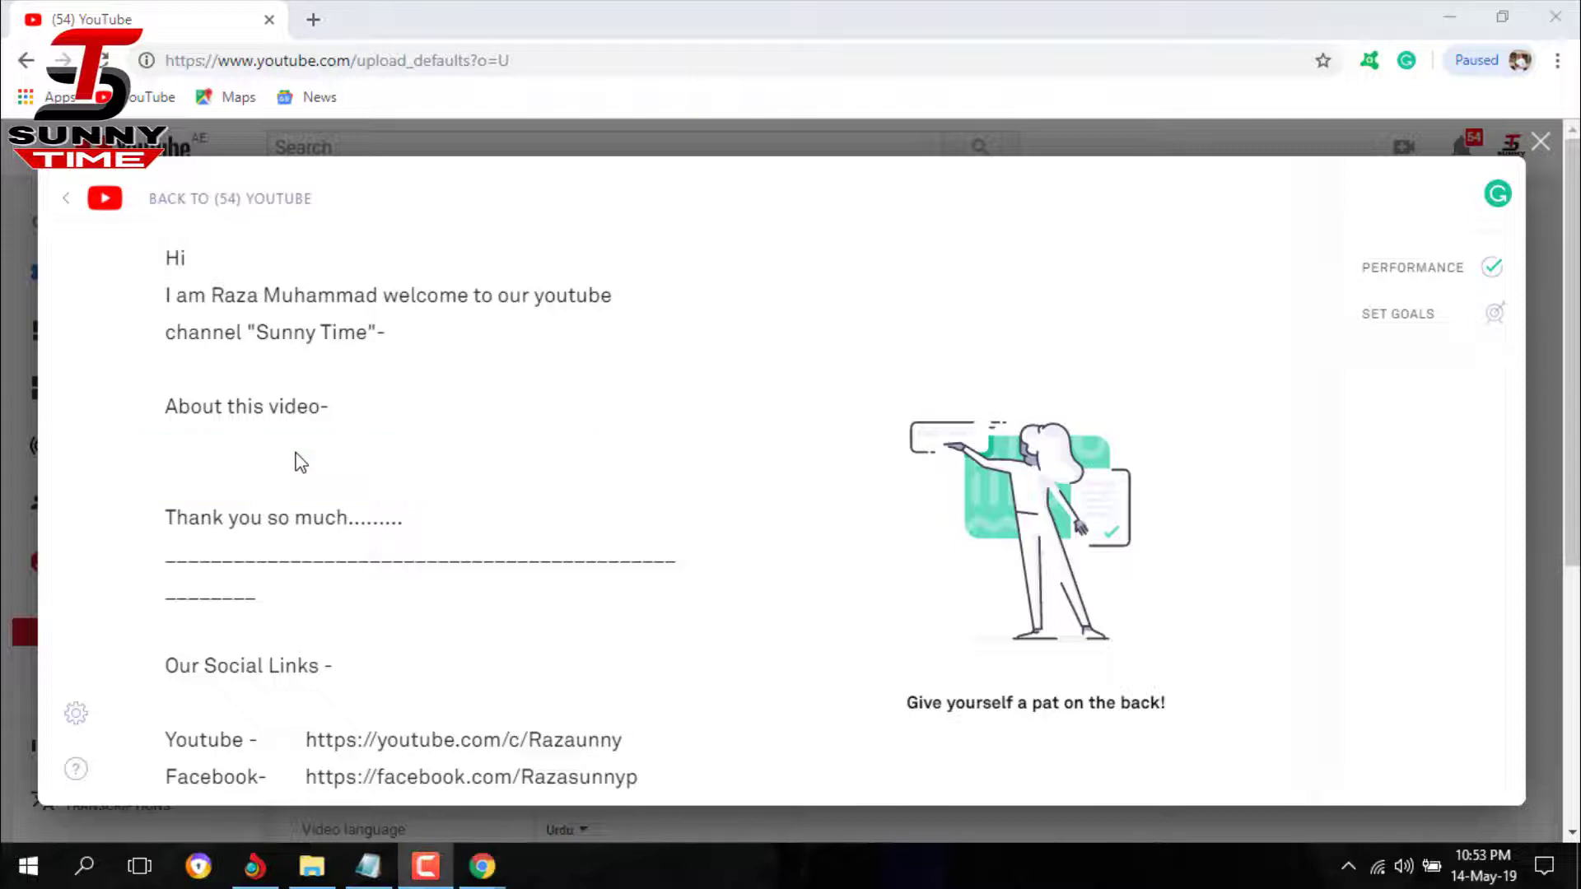
scroll(317, 541, "down", 2)
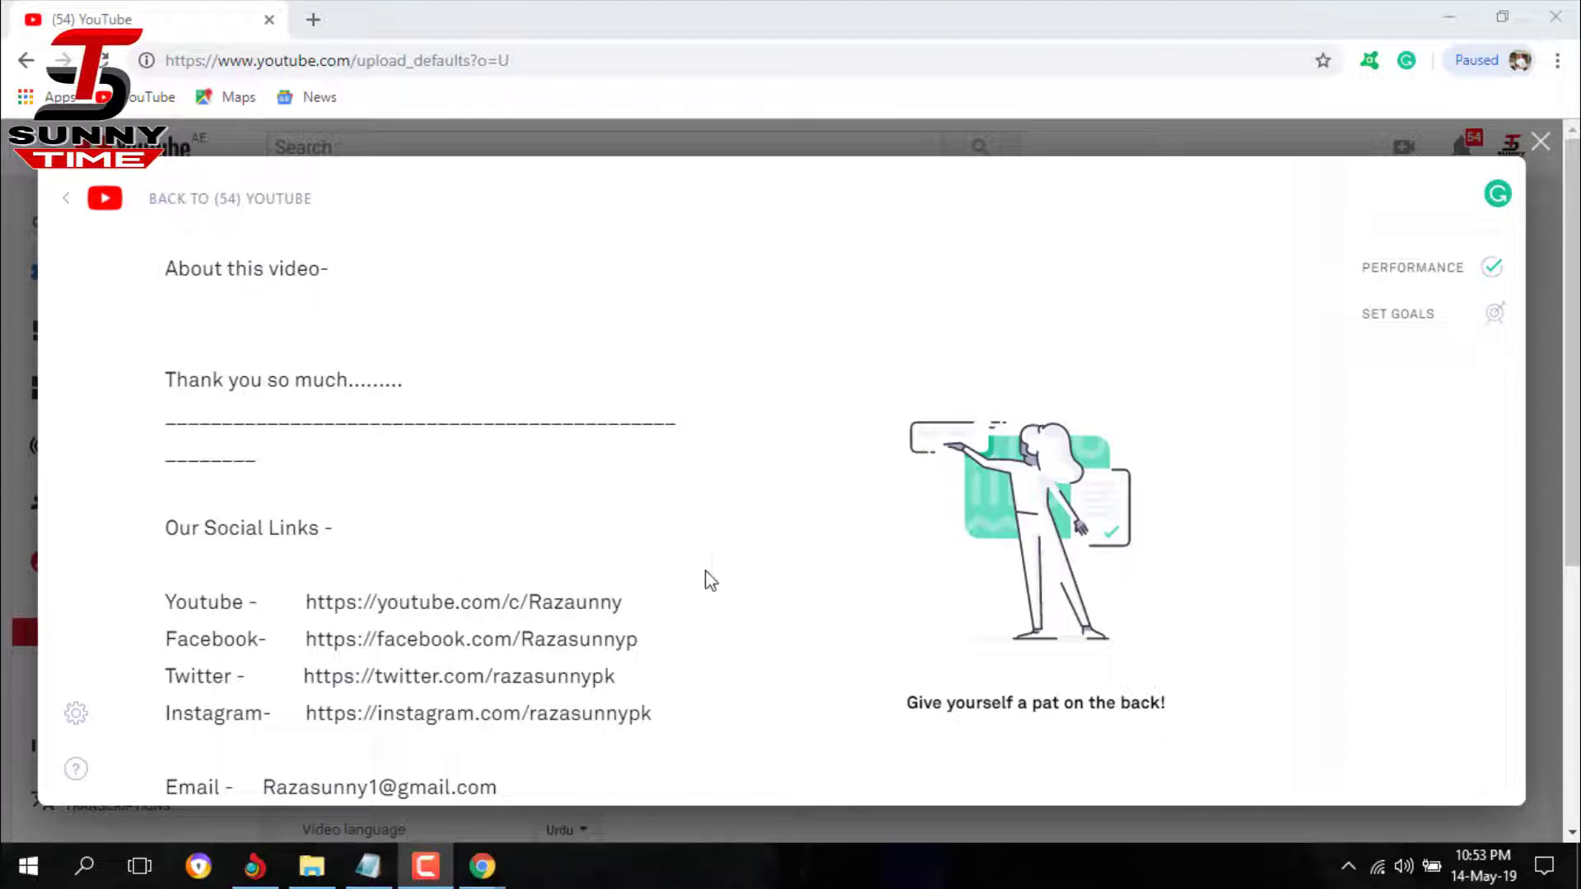
left_click(1541, 143)
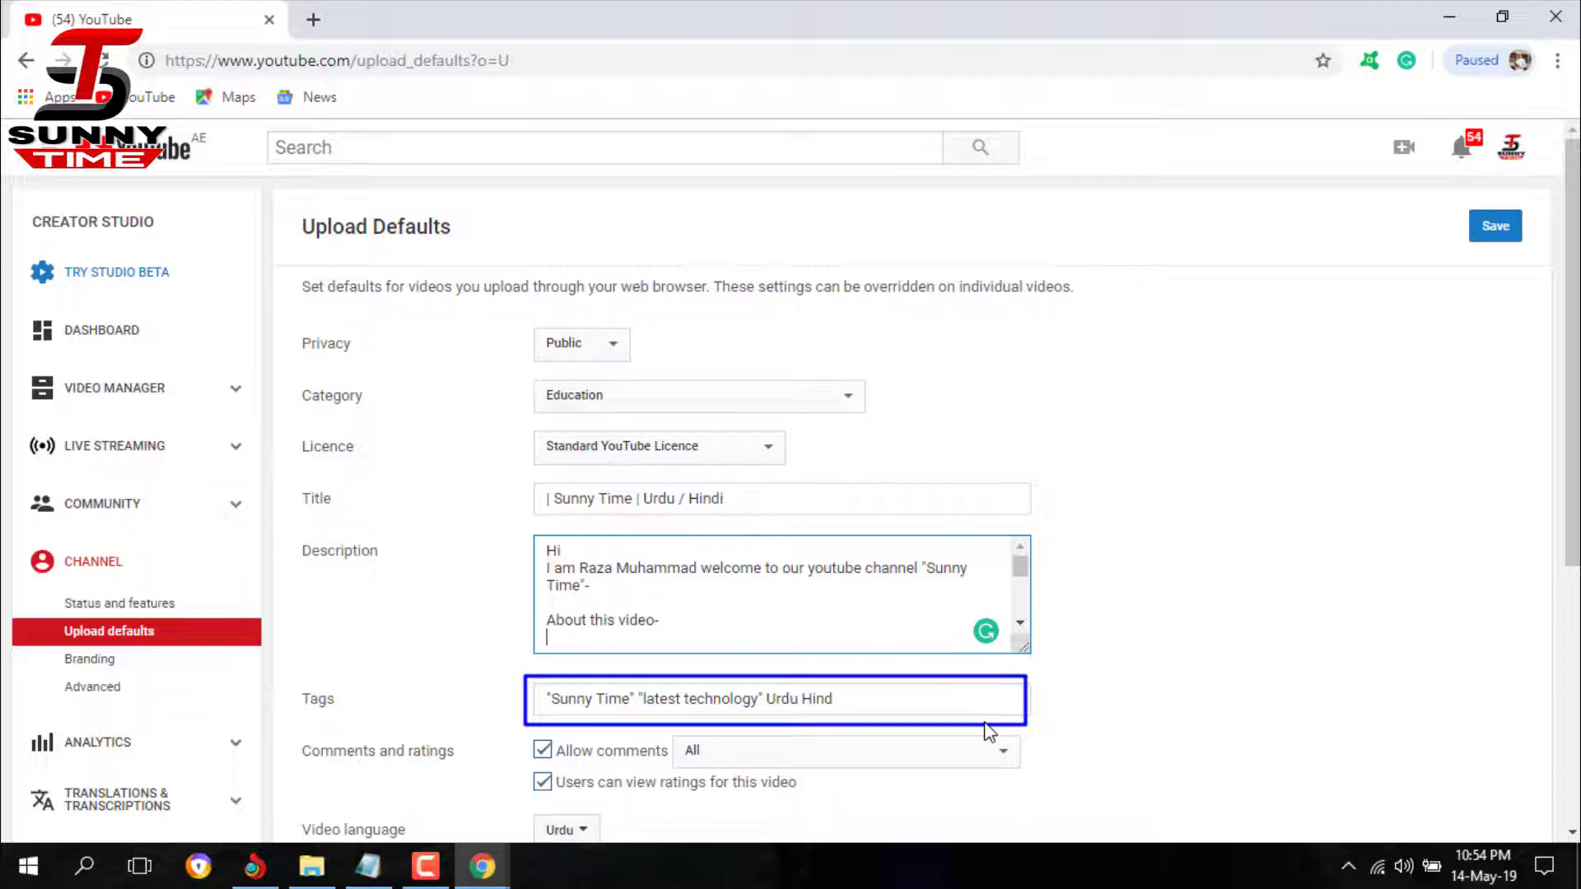
- Check the default tags and the remaining upload default settings, and save the upload defaults
key("F9")
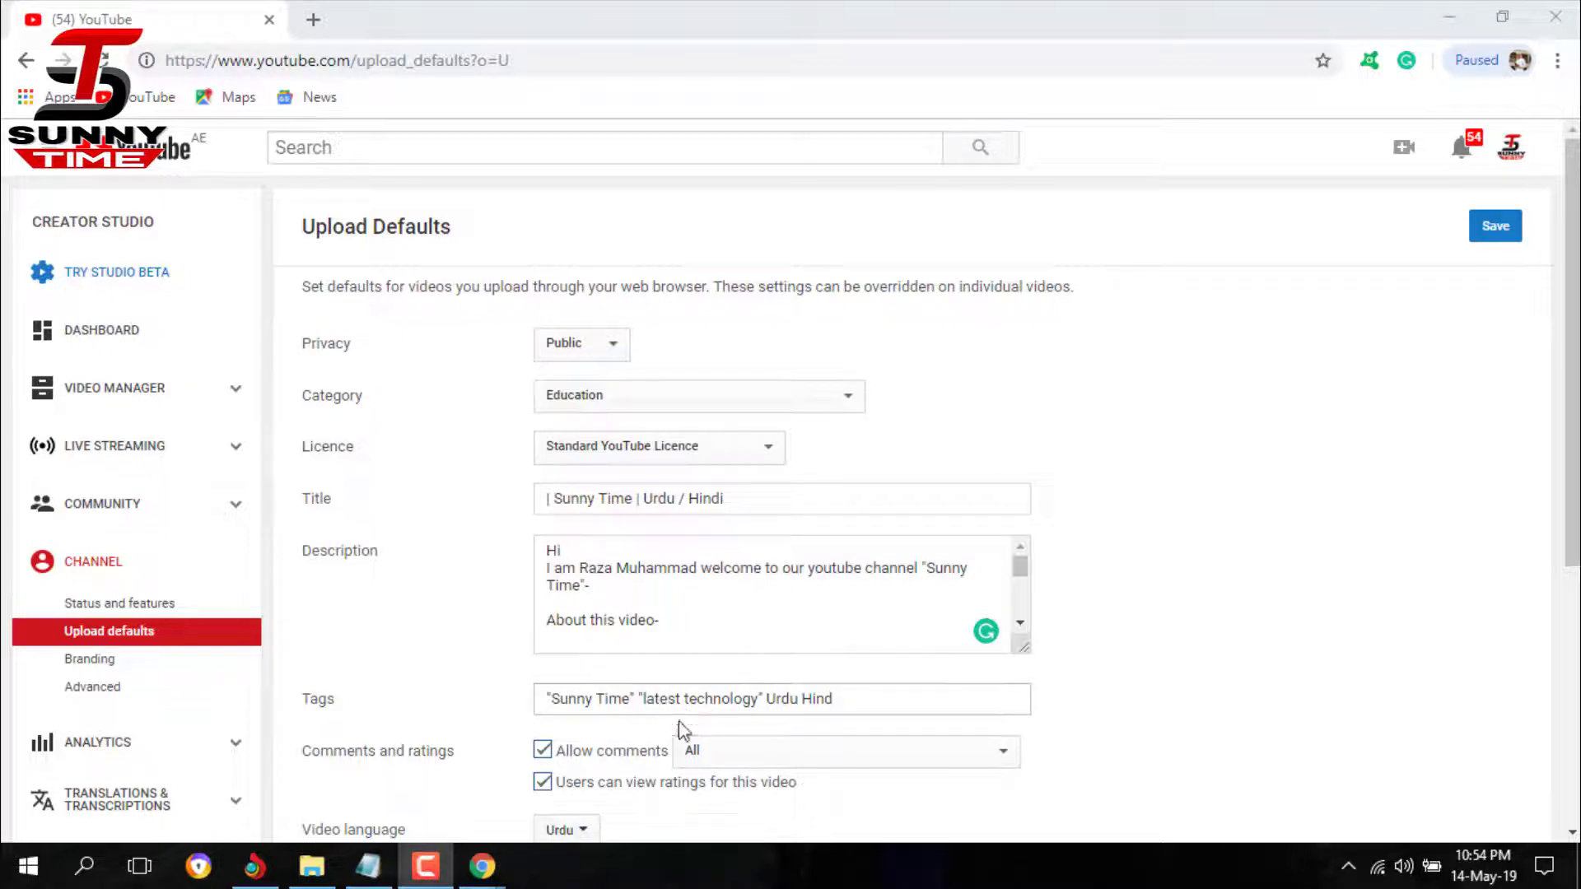
left_click(823, 701)
scroll(768, 715, "down", 2)
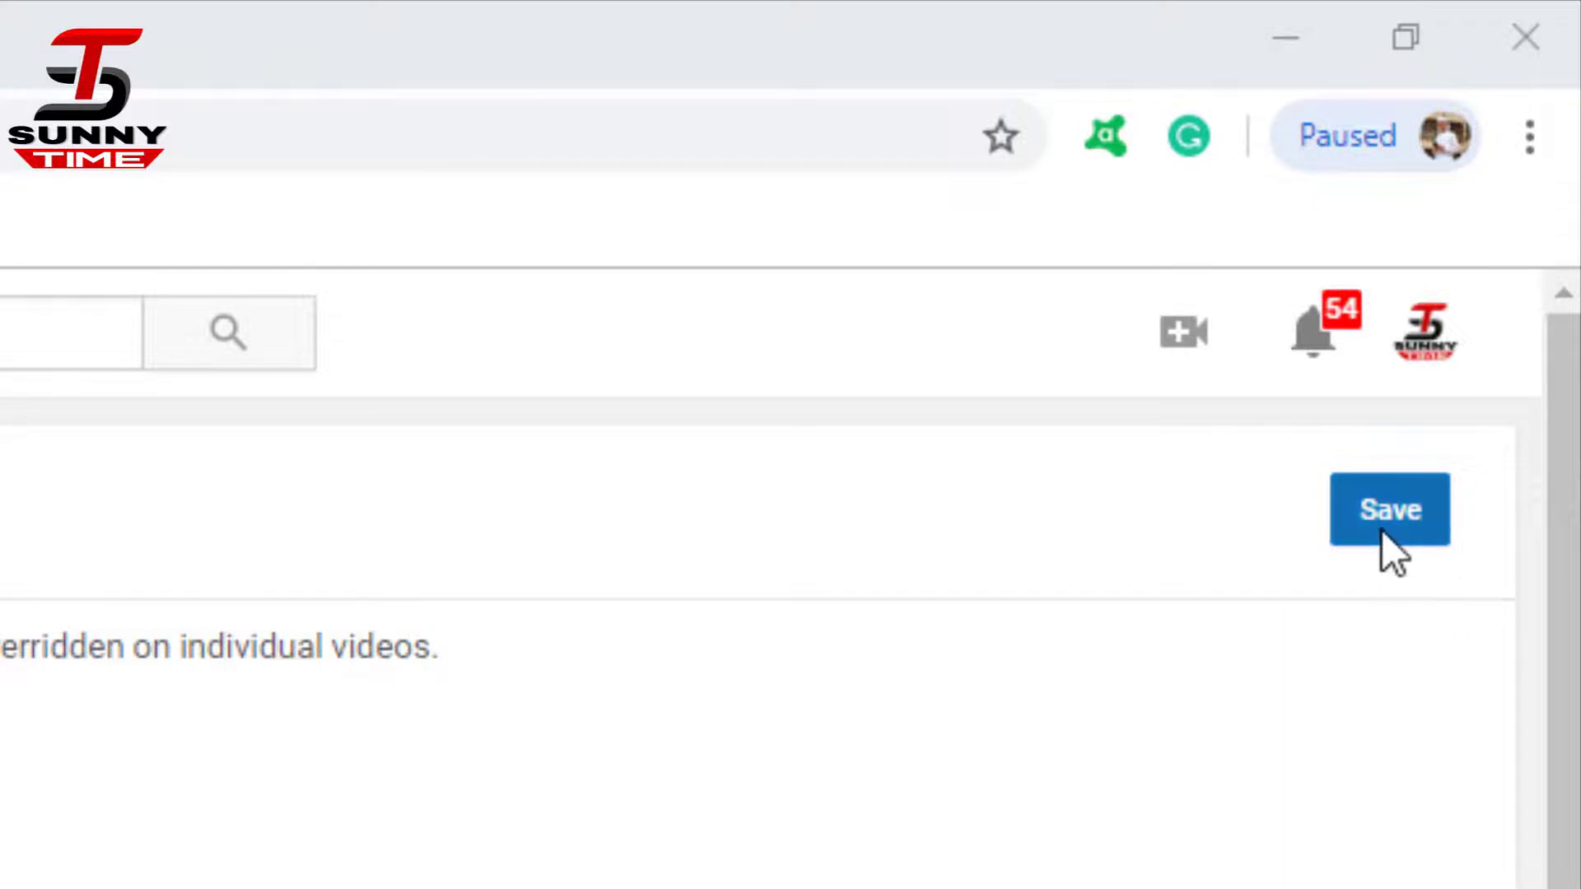
left_click(1390, 514)
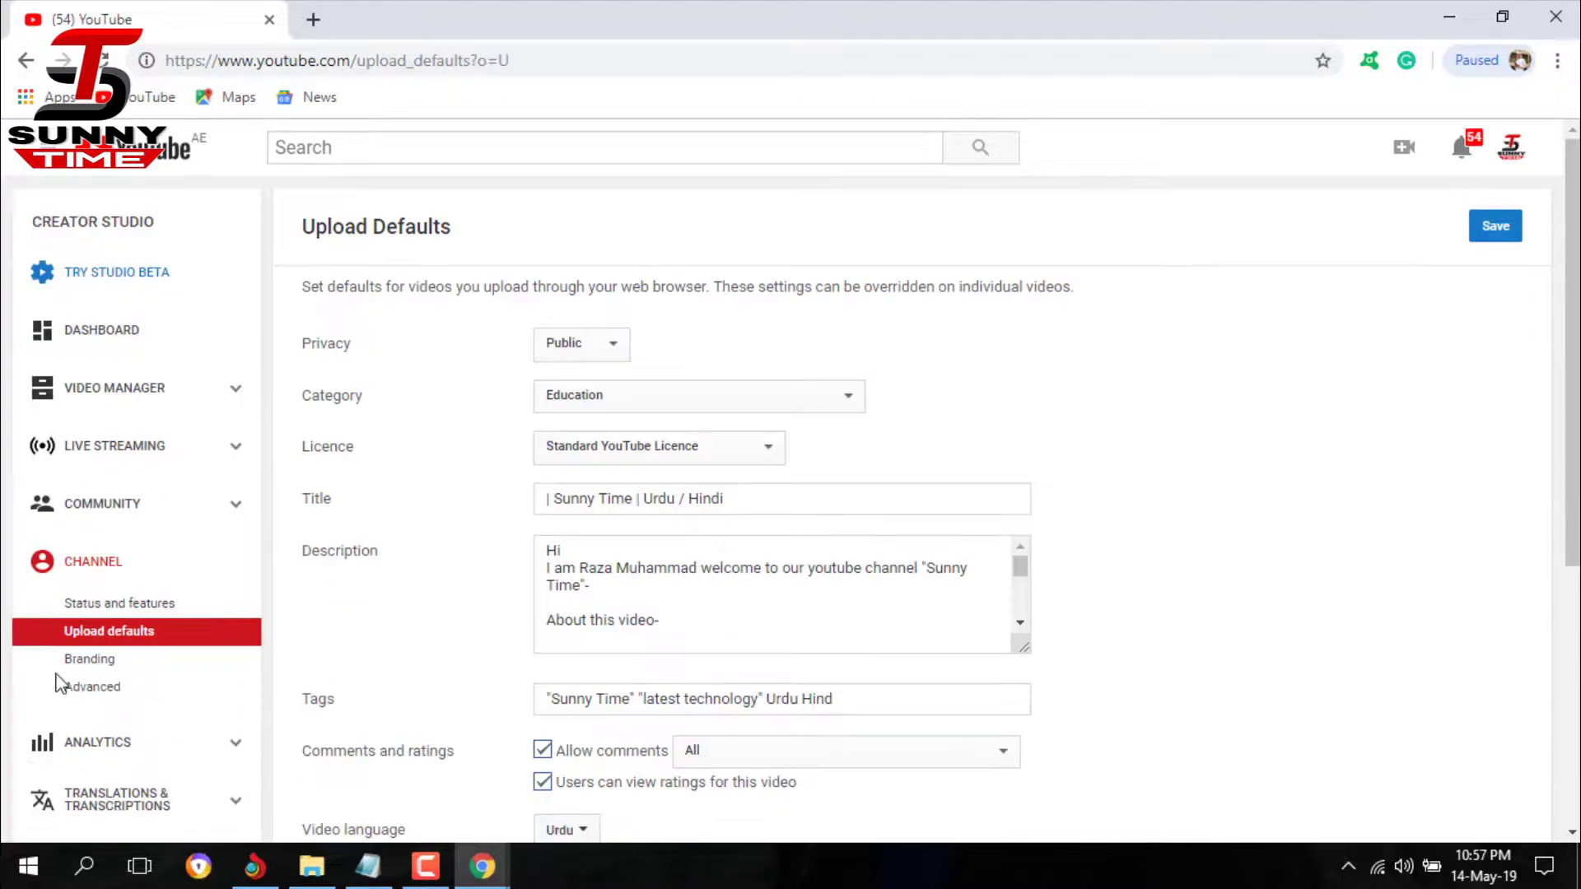
- Open the channel's Advanced settings and check the country list, keeping United Arab Emirates as the country
left_click(59, 685)
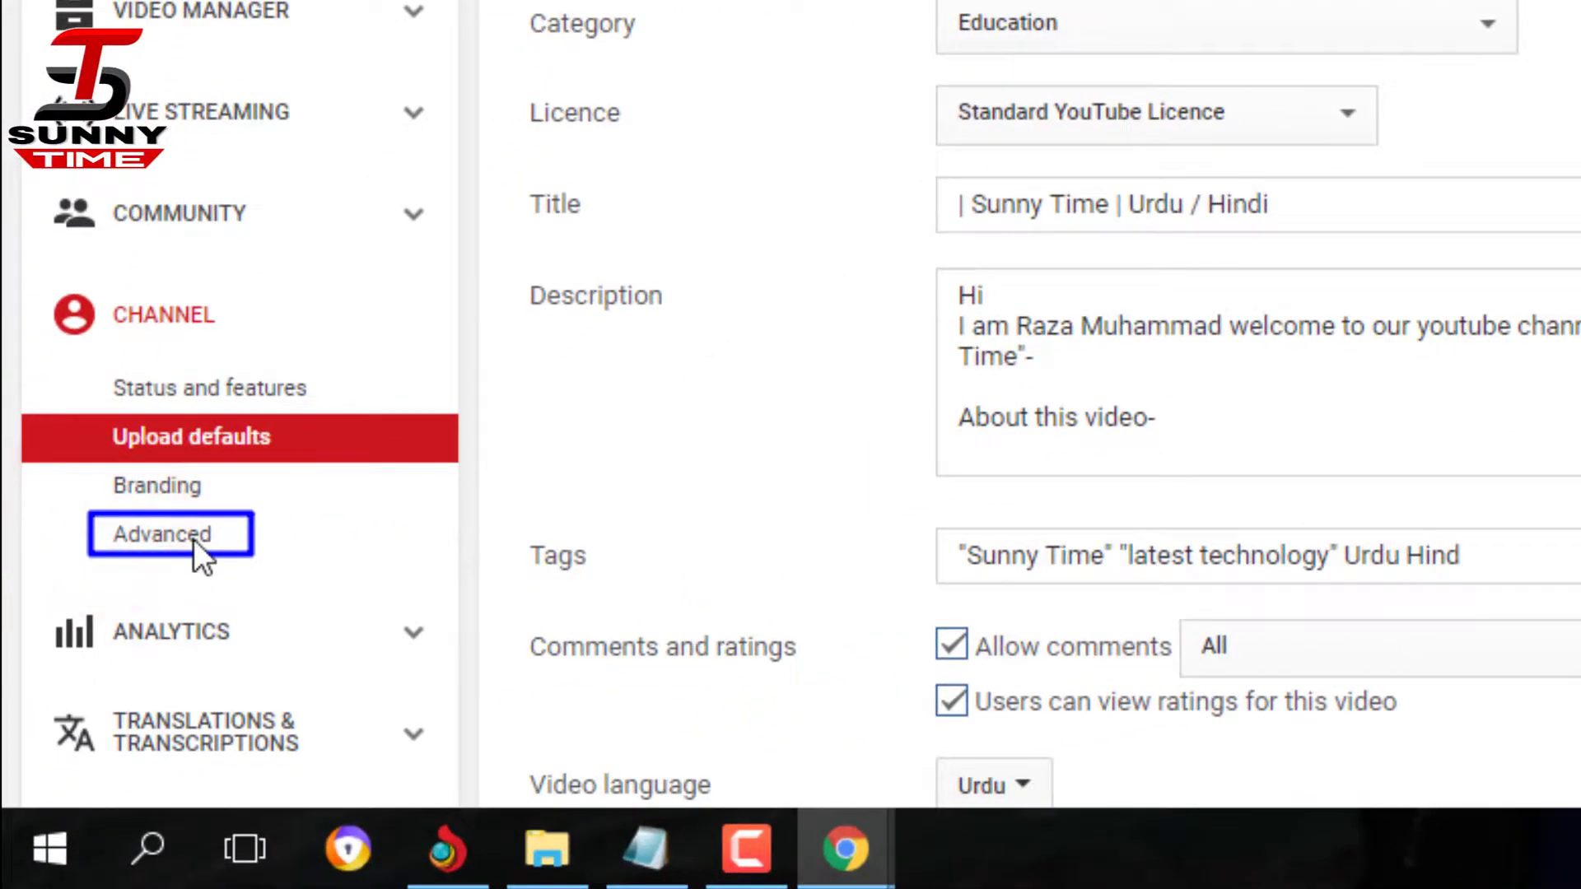
left_click(194, 531)
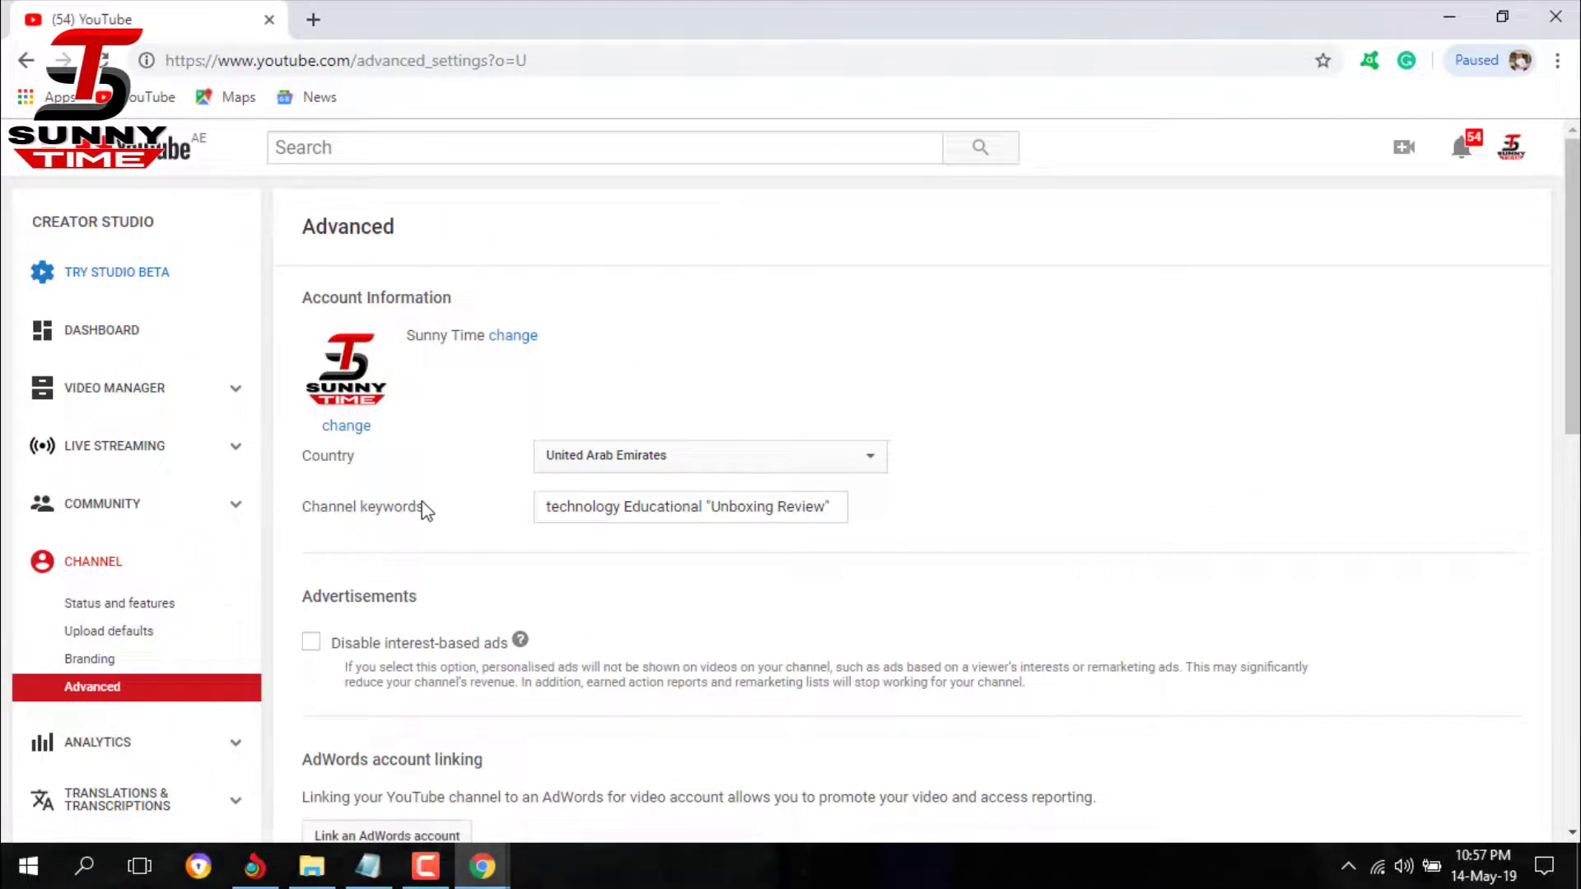
left_click(681, 457)
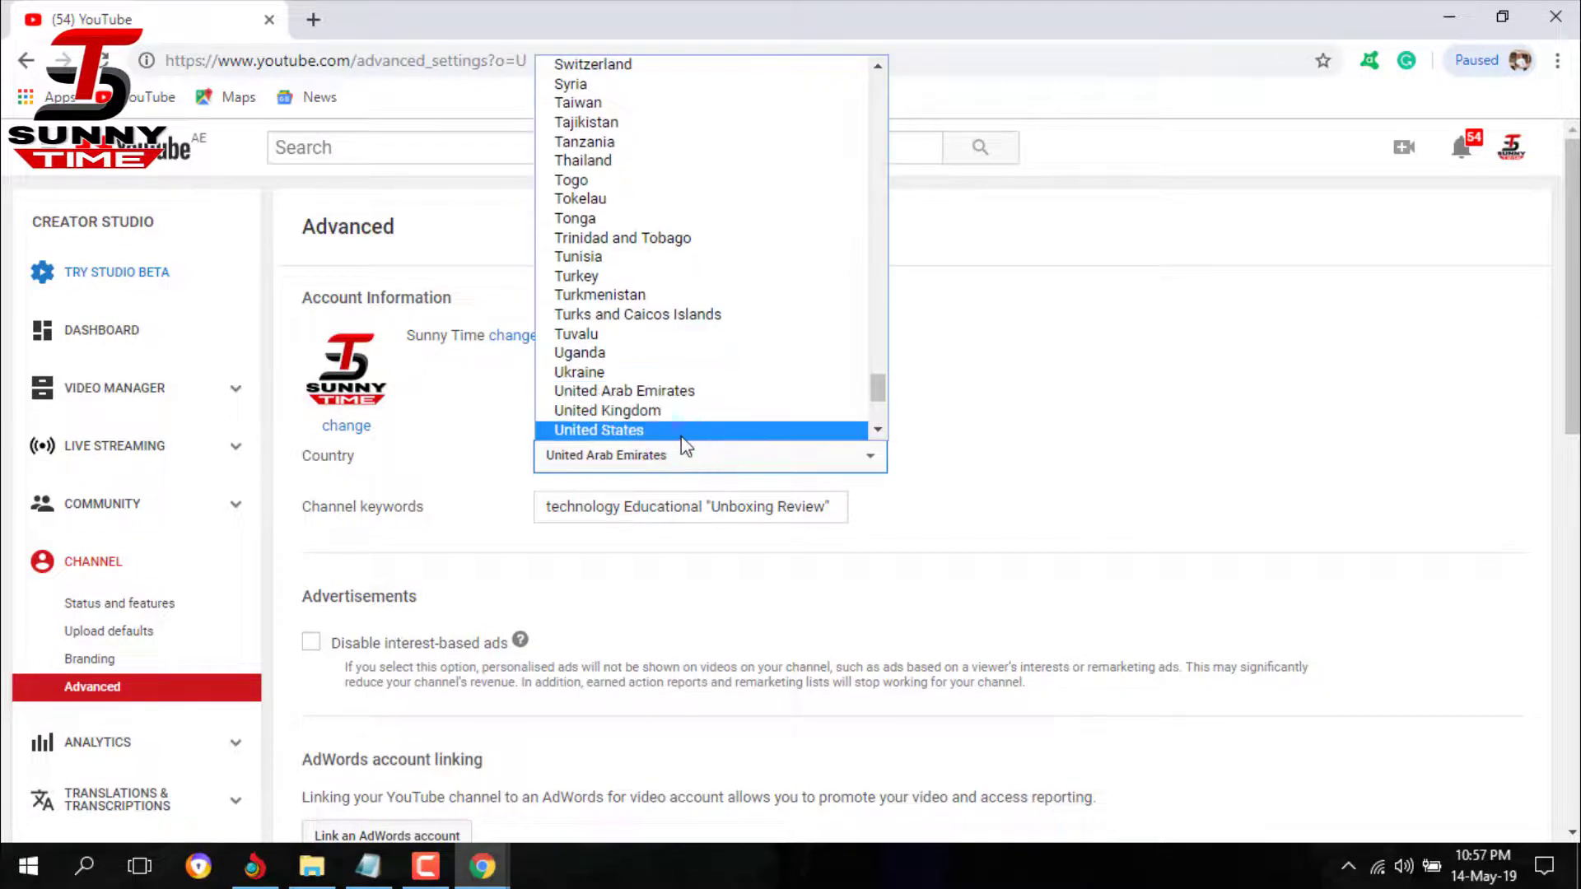
left_click(924, 528)
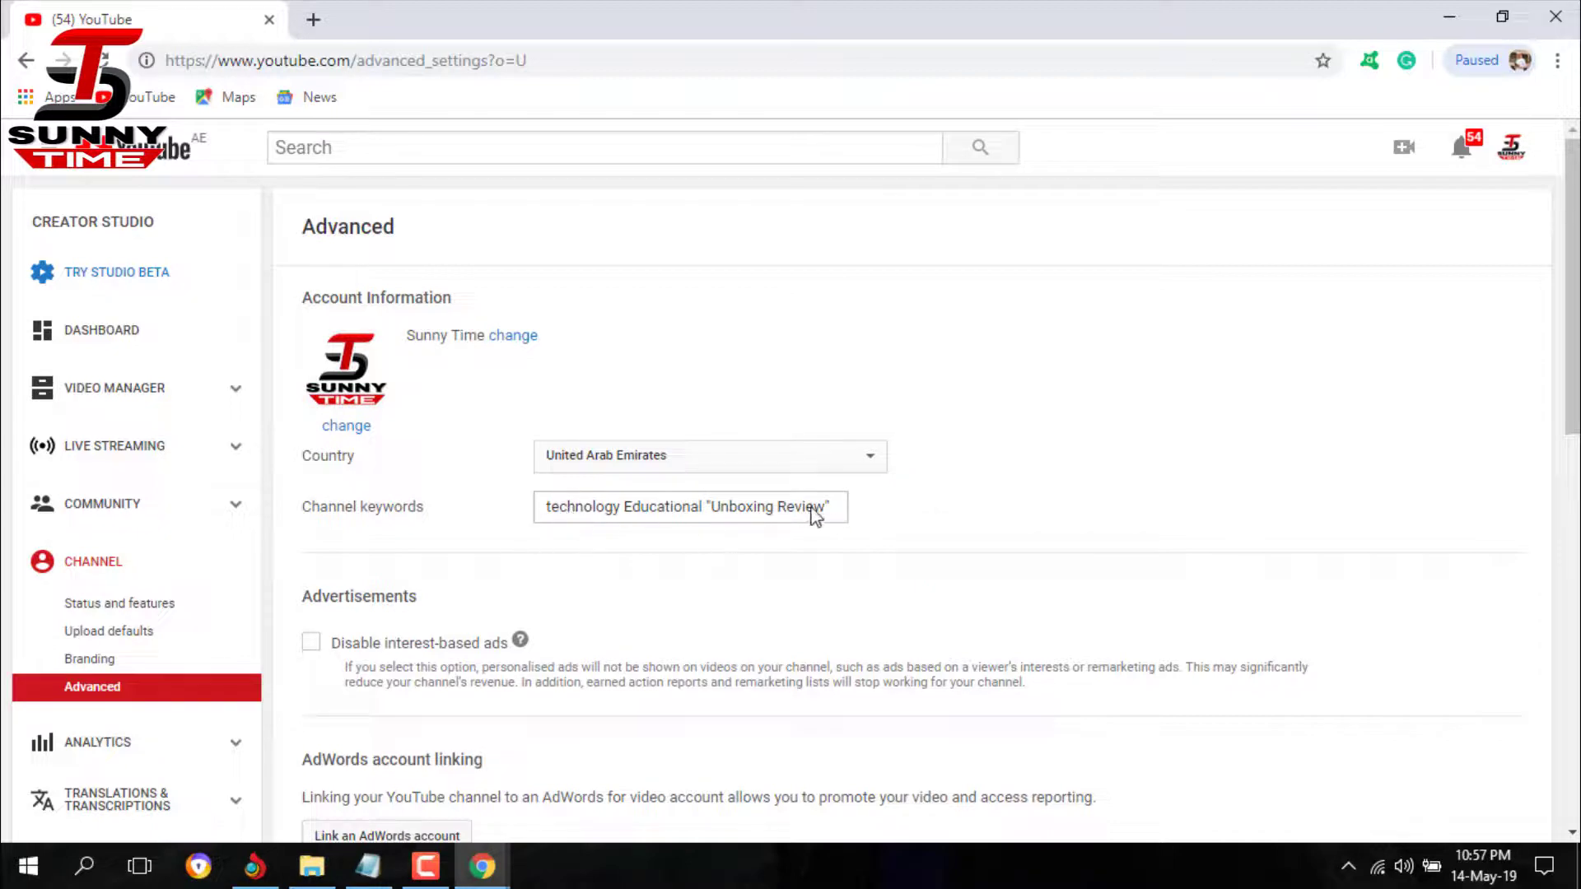
- Check the channel keywords, keeping technology, Educational and "Unboxing Review", and save the advanced channel settings
left_click_drag(823, 508, 544, 509)
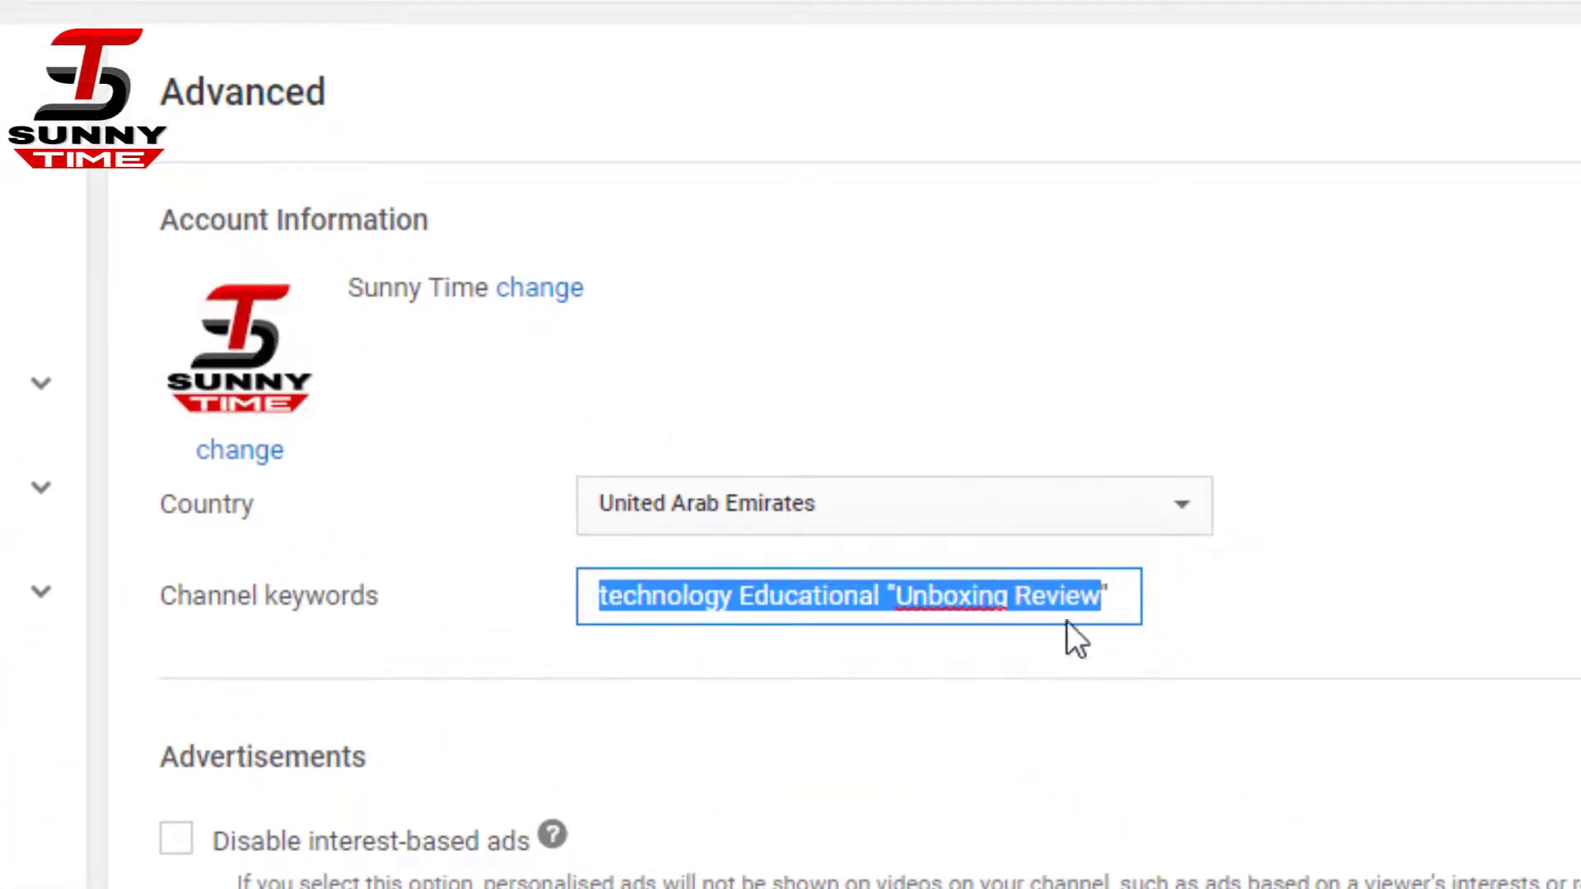
left_click(1101, 613)
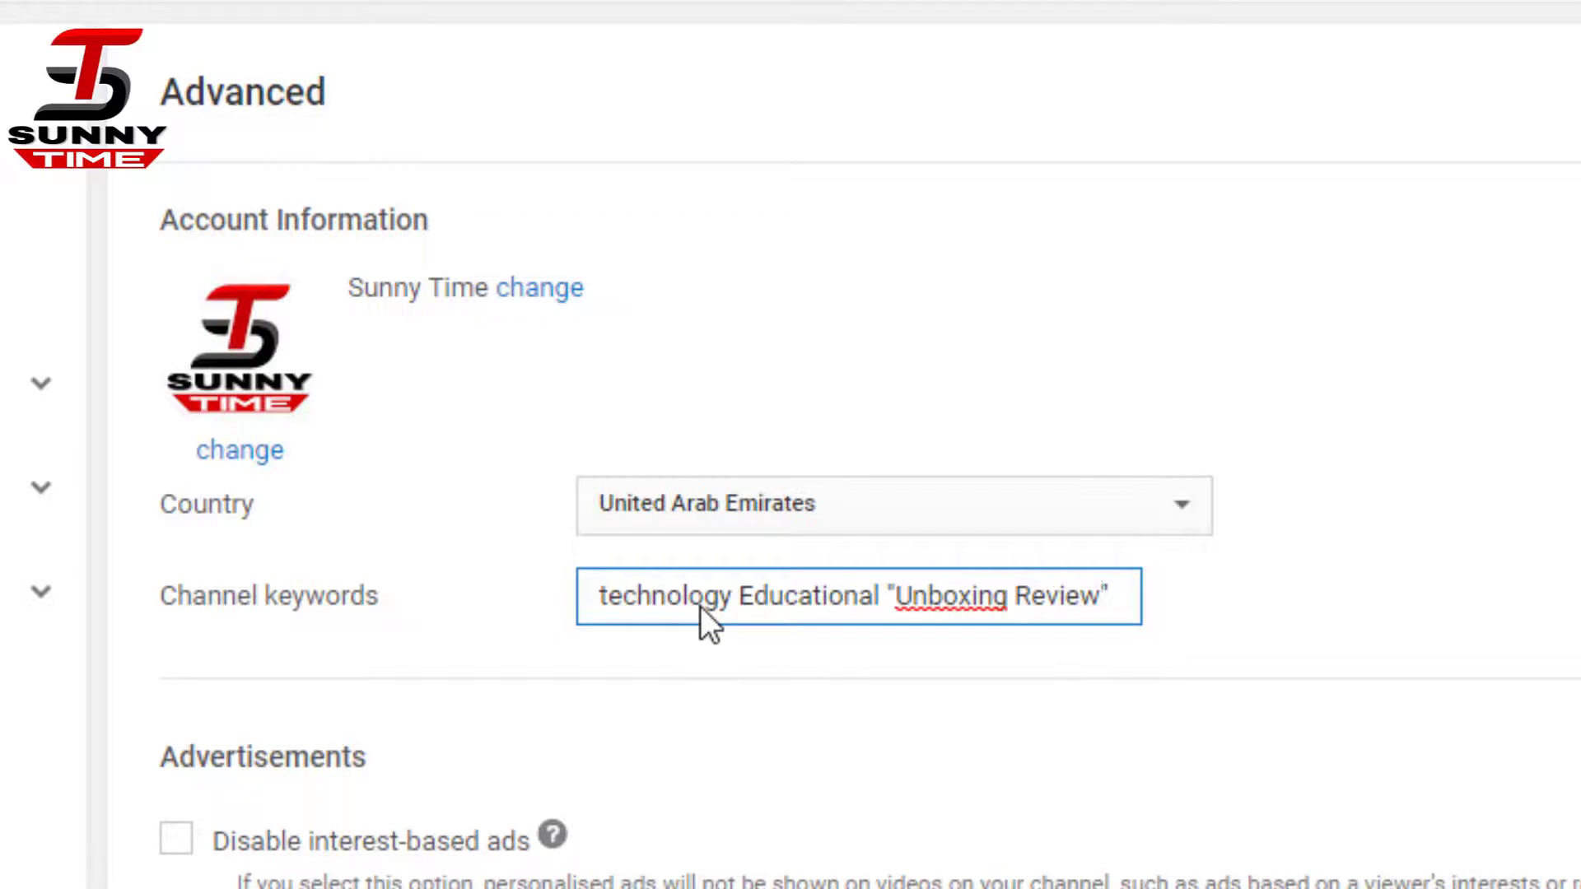
left_click(886, 595)
left_click_drag(901, 594, 1068, 613)
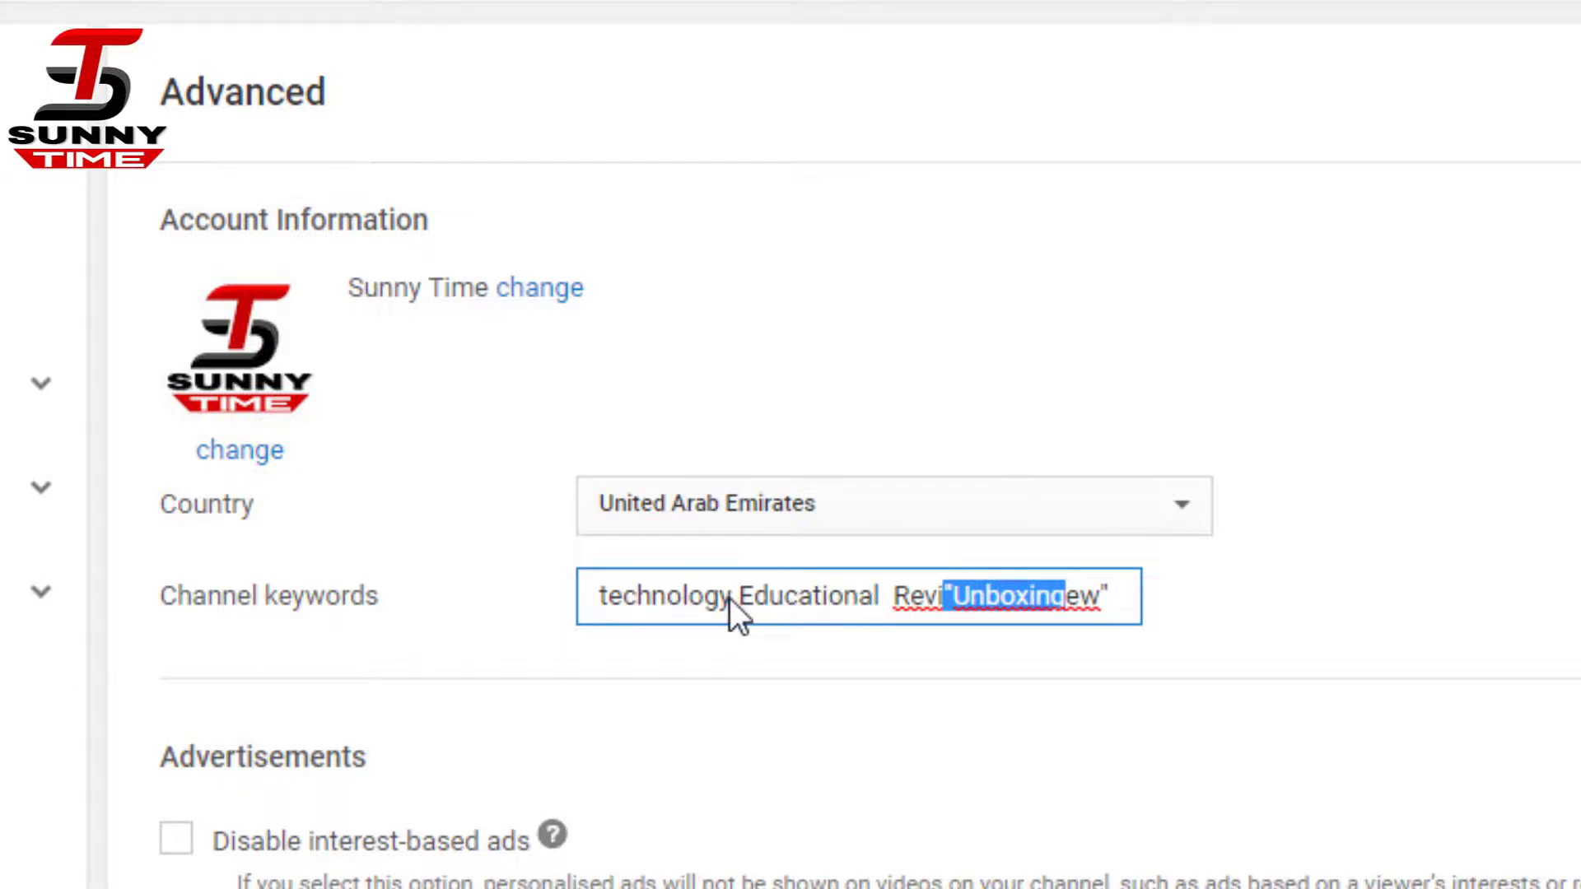
left_click_drag(729, 598, 859, 600)
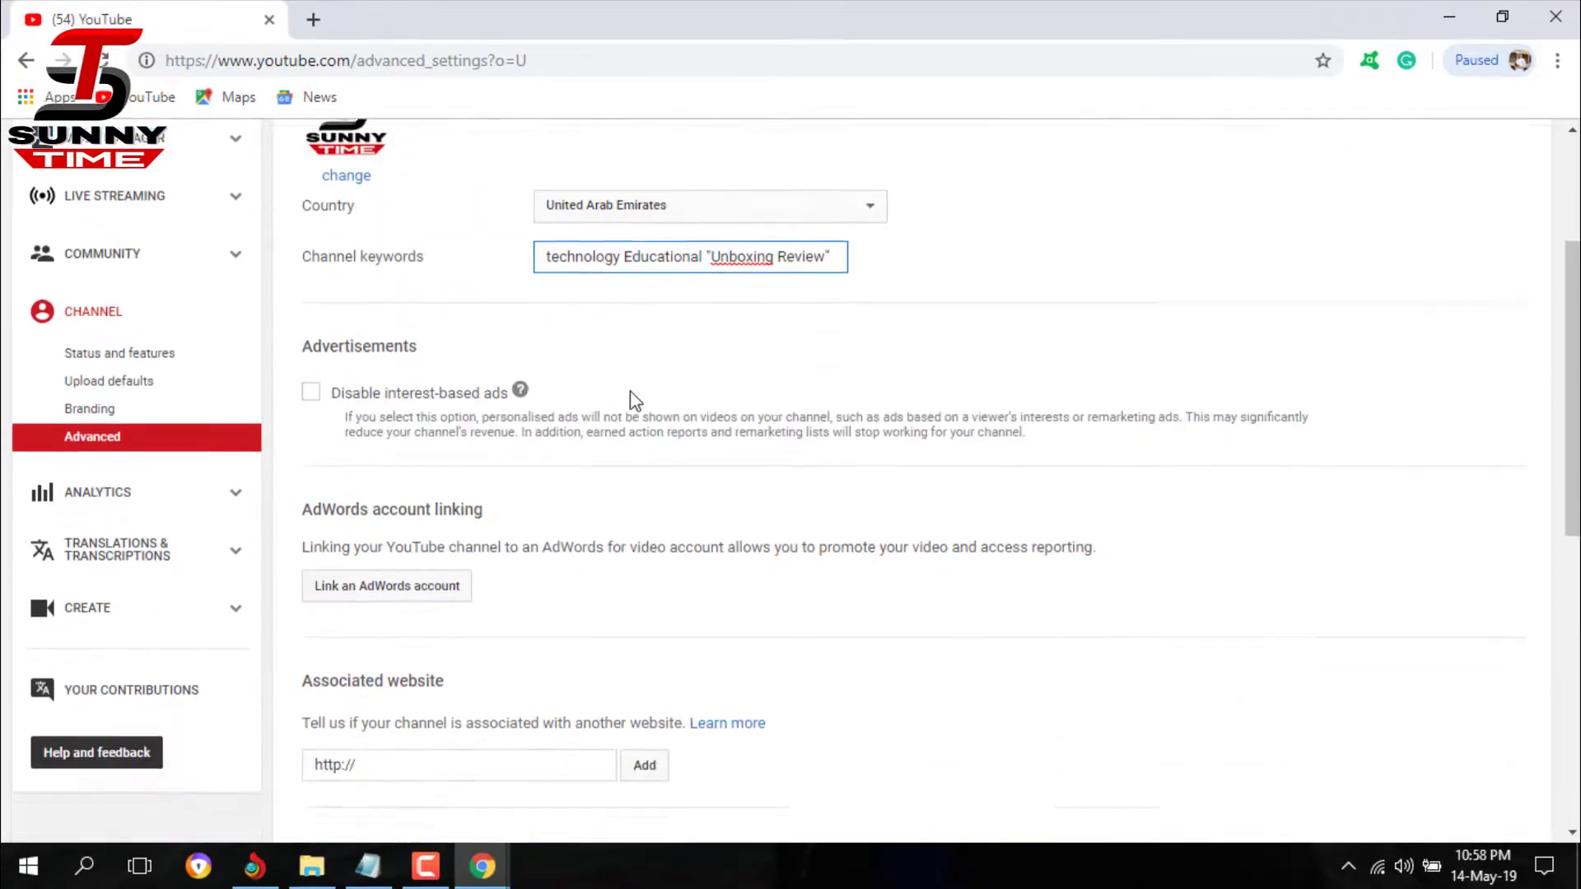
scroll(634, 401, "down", 8)
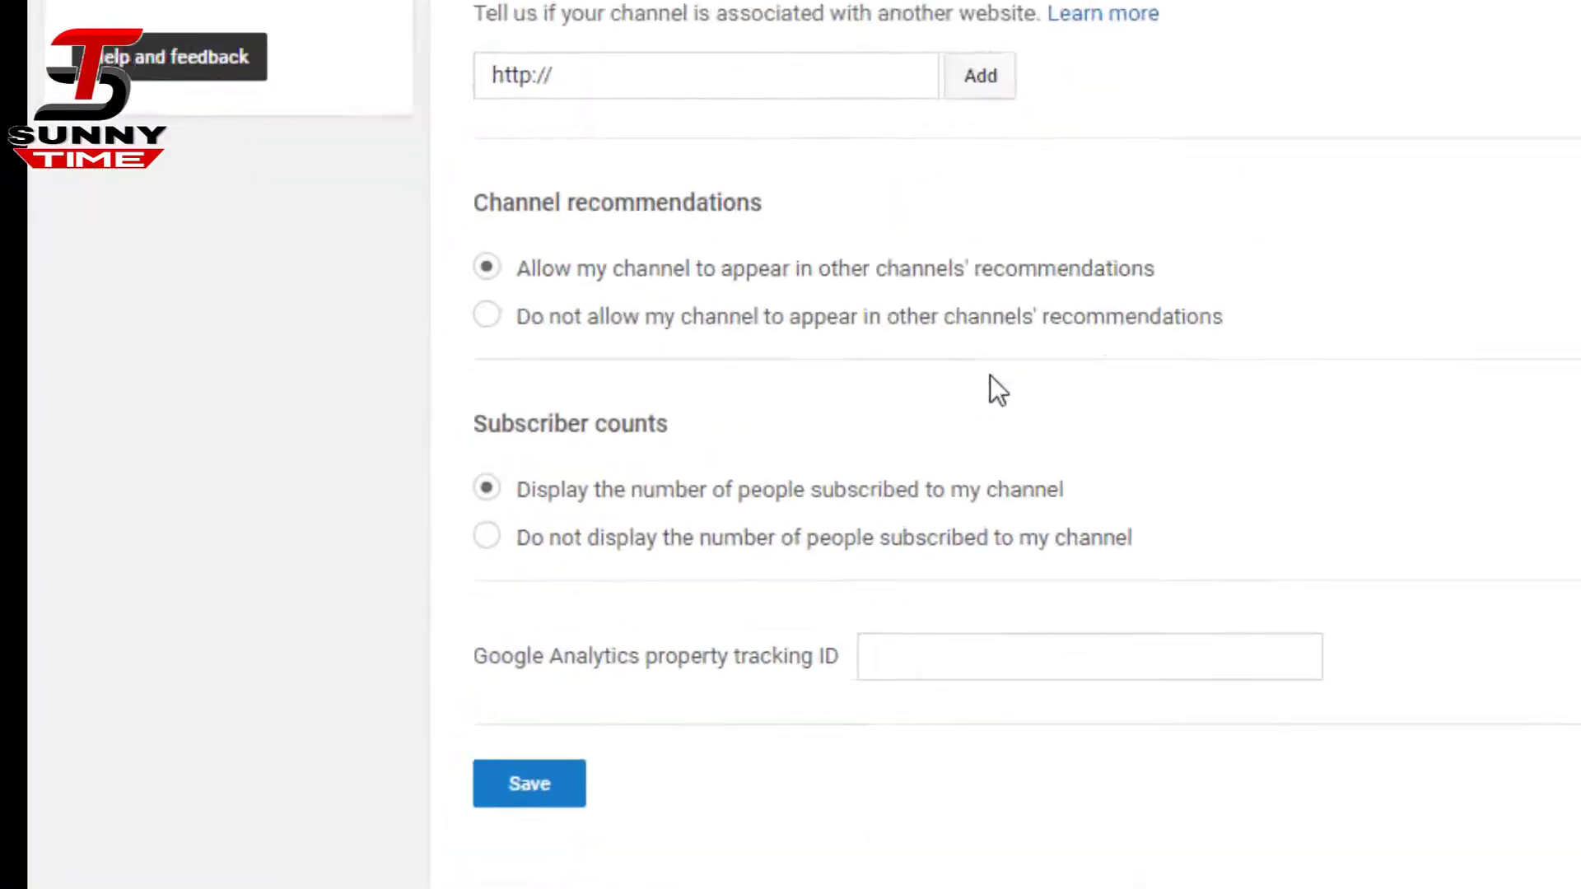
left_click(674, 580)
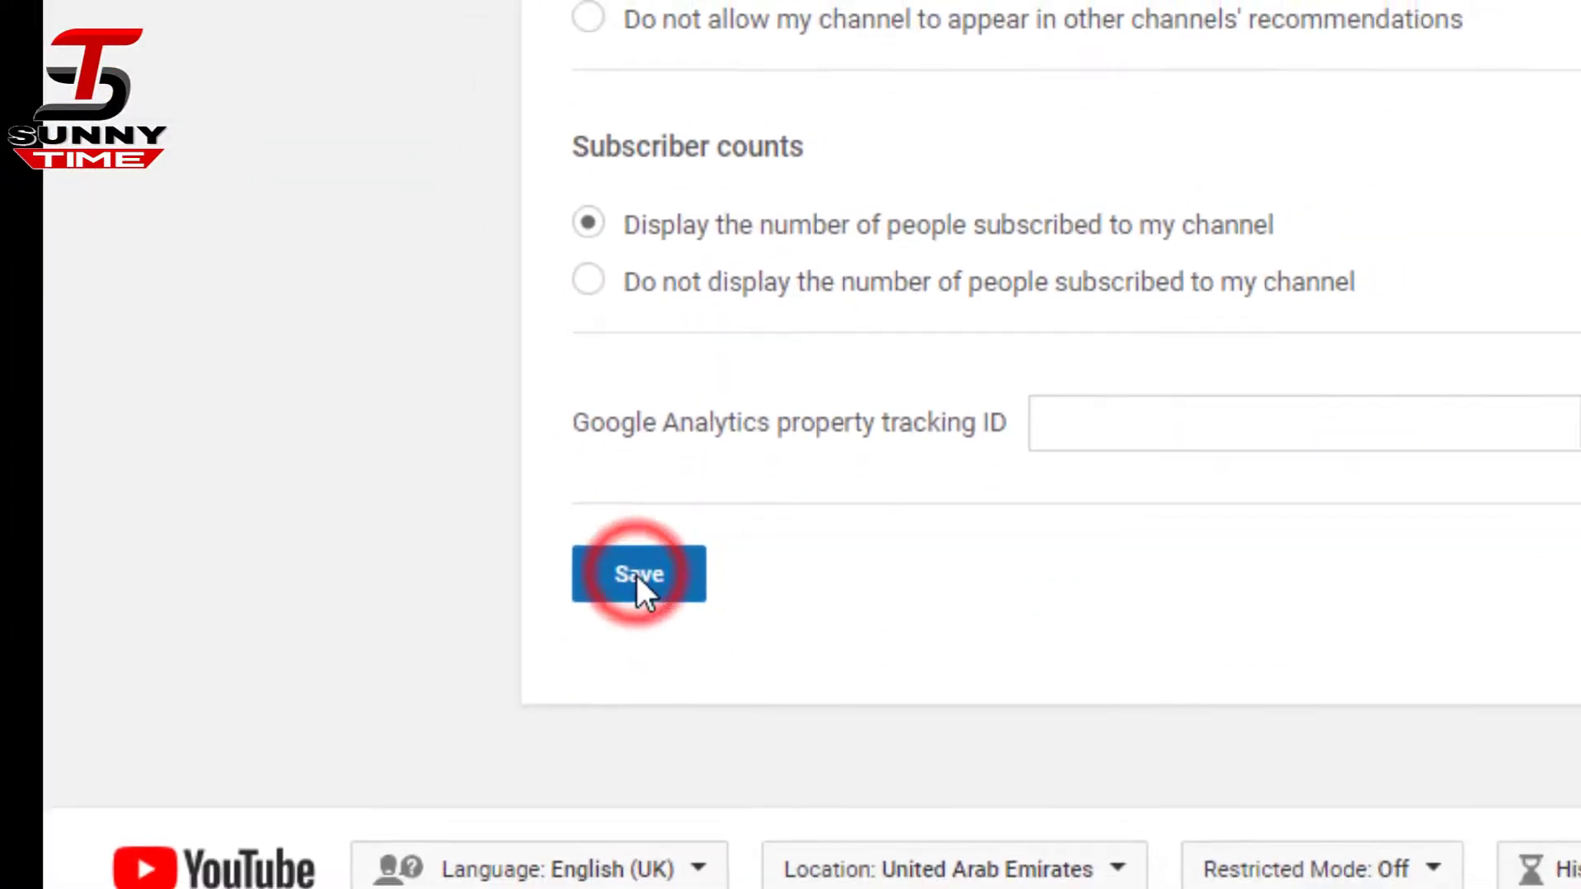